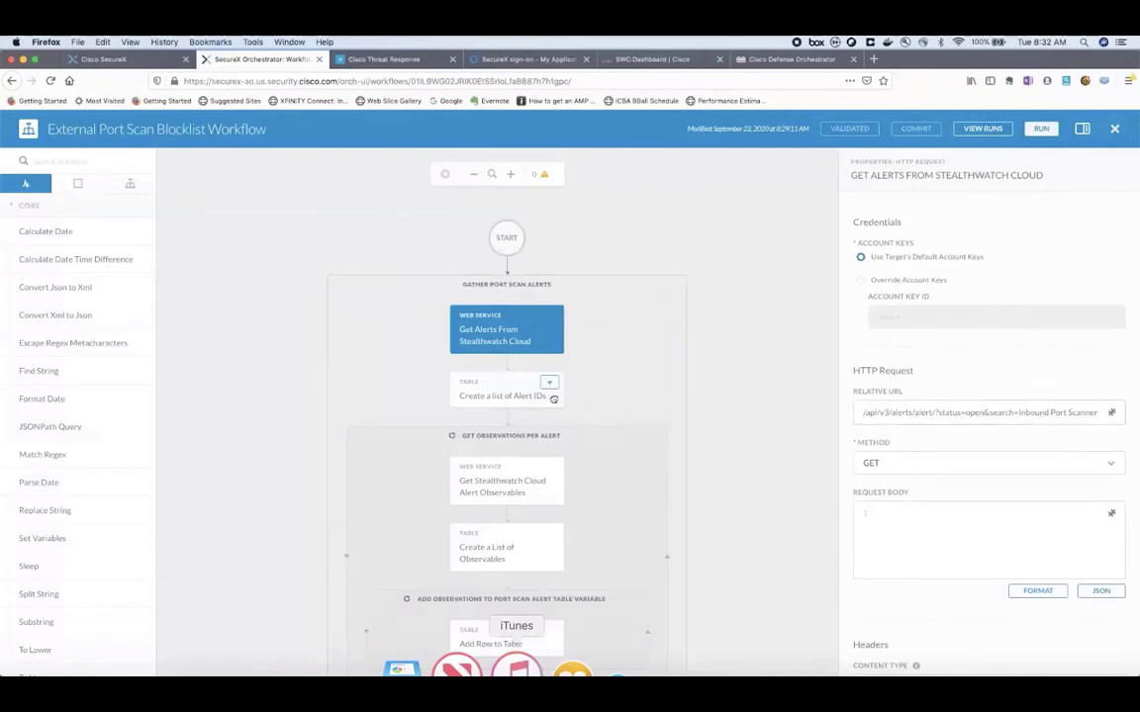
Inspect the properties of the Create a list of Alert IDs activity and the Get Observations Per Alert loop.
{"action": "left_click", "coordinate": [552, 395]}
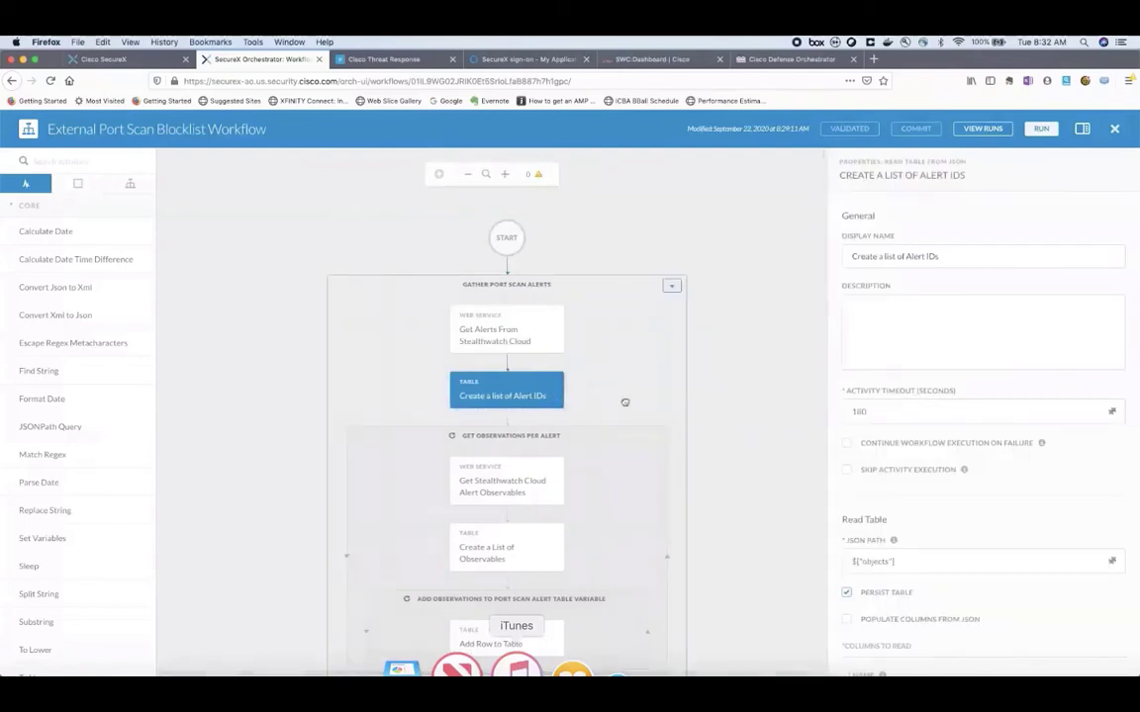
{"action": "scroll", "coordinate": [623, 401], "scroll_direction": "down", "scroll_amount": 3}
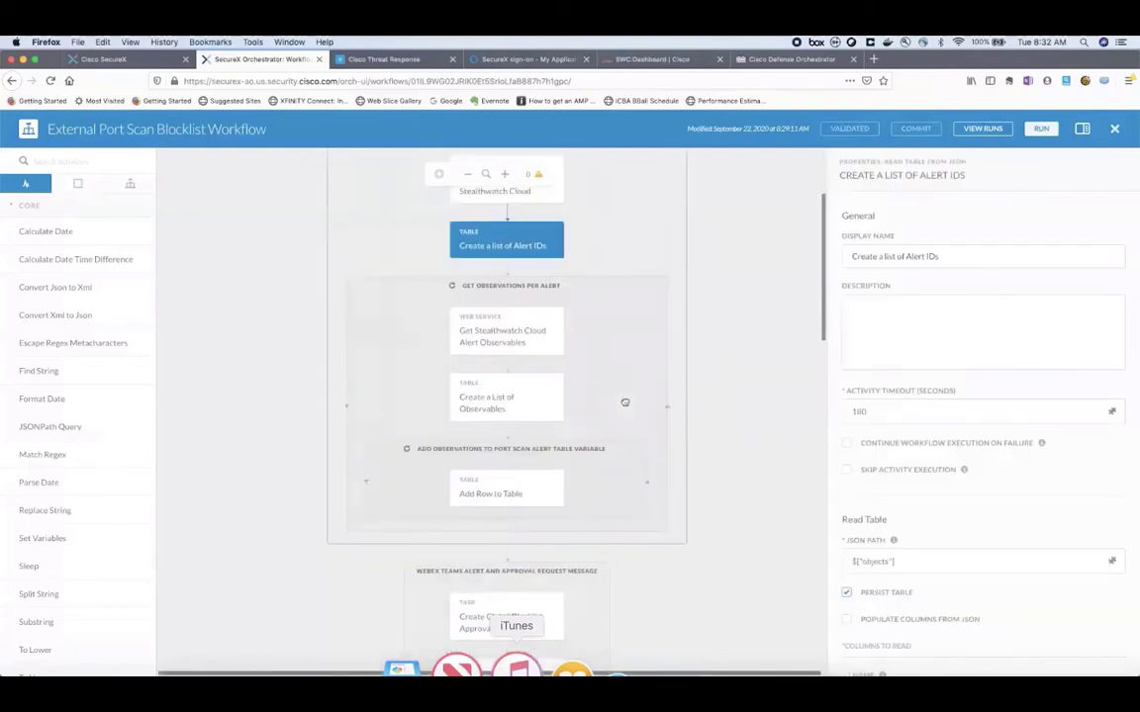
{"action": "left_click", "coordinate": [608, 341]}
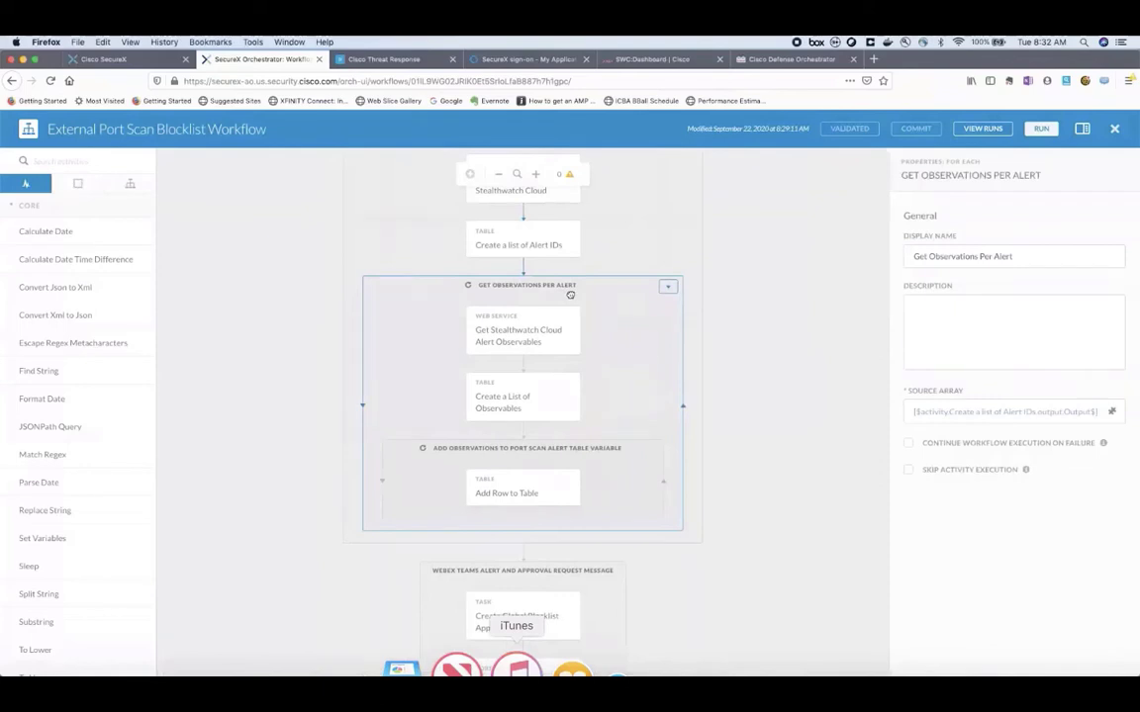
Examine the target, credentials and HTTP request settings of the Get Stealthwatch Cloud Alert Observables activity.
{"action": "left_click", "coordinate": [567, 341]}
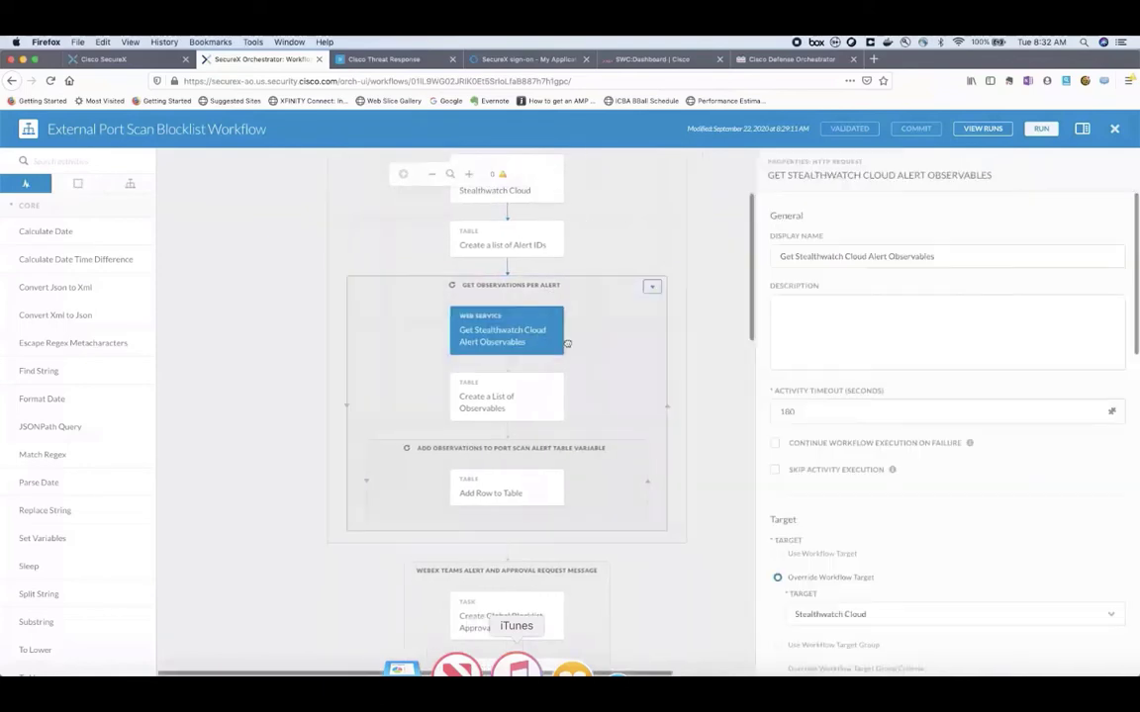
{"action": "scroll", "coordinate": [934, 428], "scroll_direction": "down", "scroll_amount": 5}
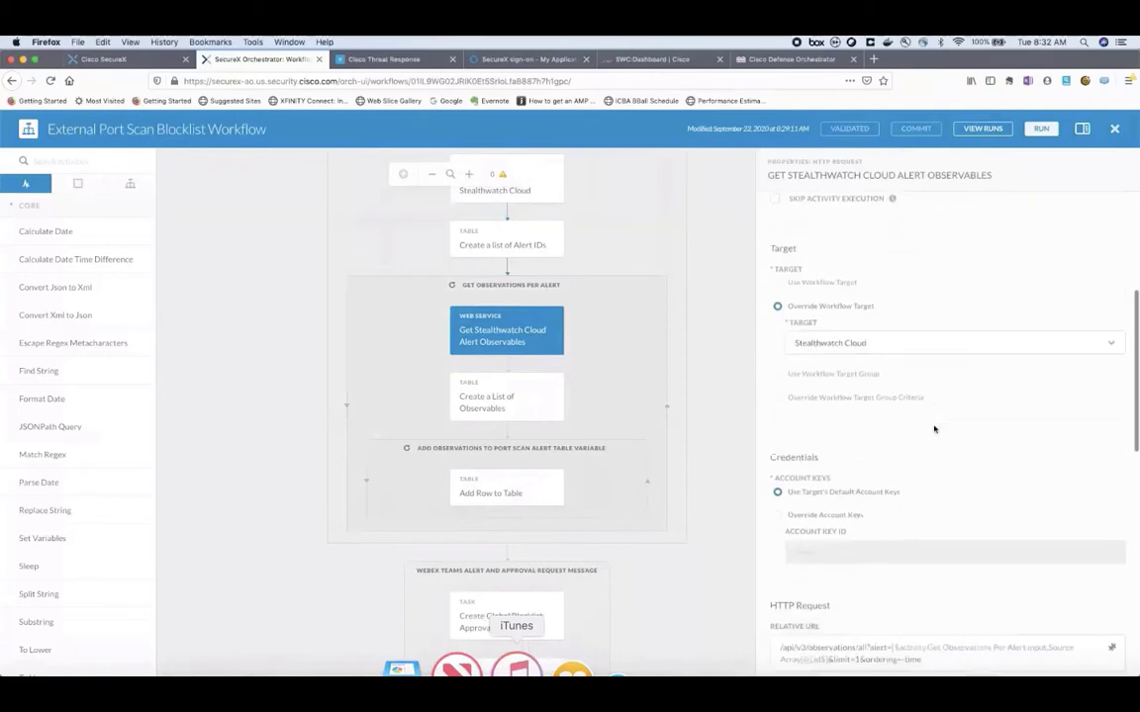
{"action": "scroll", "coordinate": [934, 429], "scroll_direction": "down", "scroll_amount": 3}
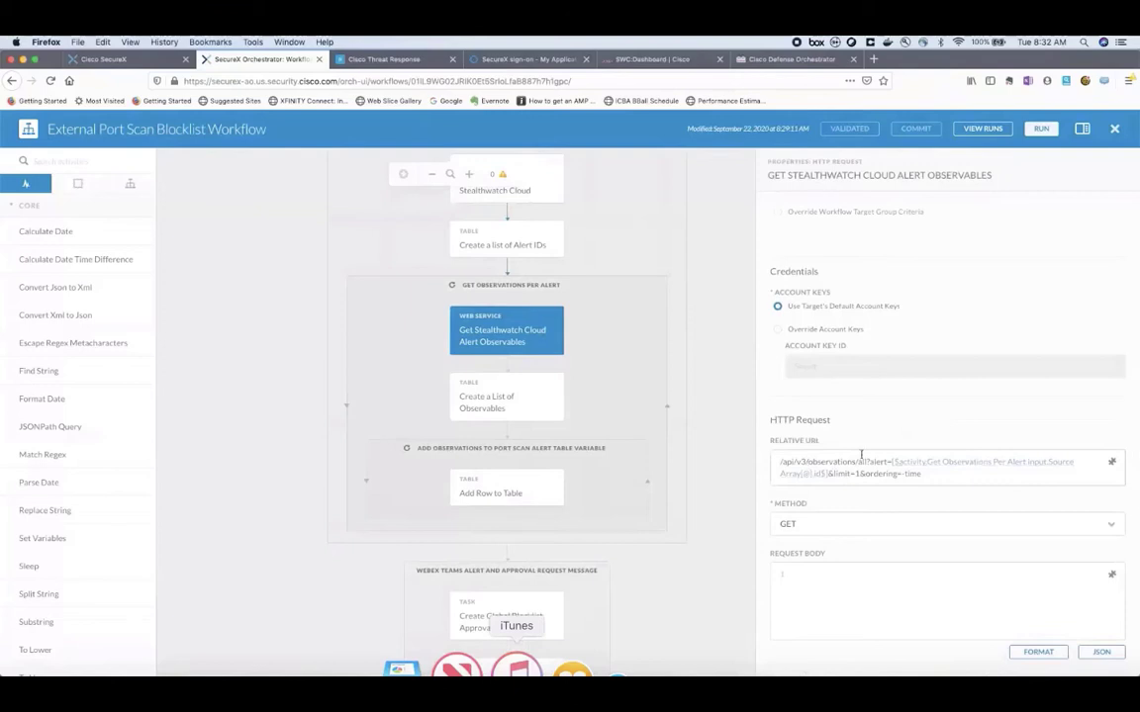
Inspect the properties of the Create a List of Observables activity and the Add Row to Table activity.
{"action": "left_click", "coordinate": [542, 398]}
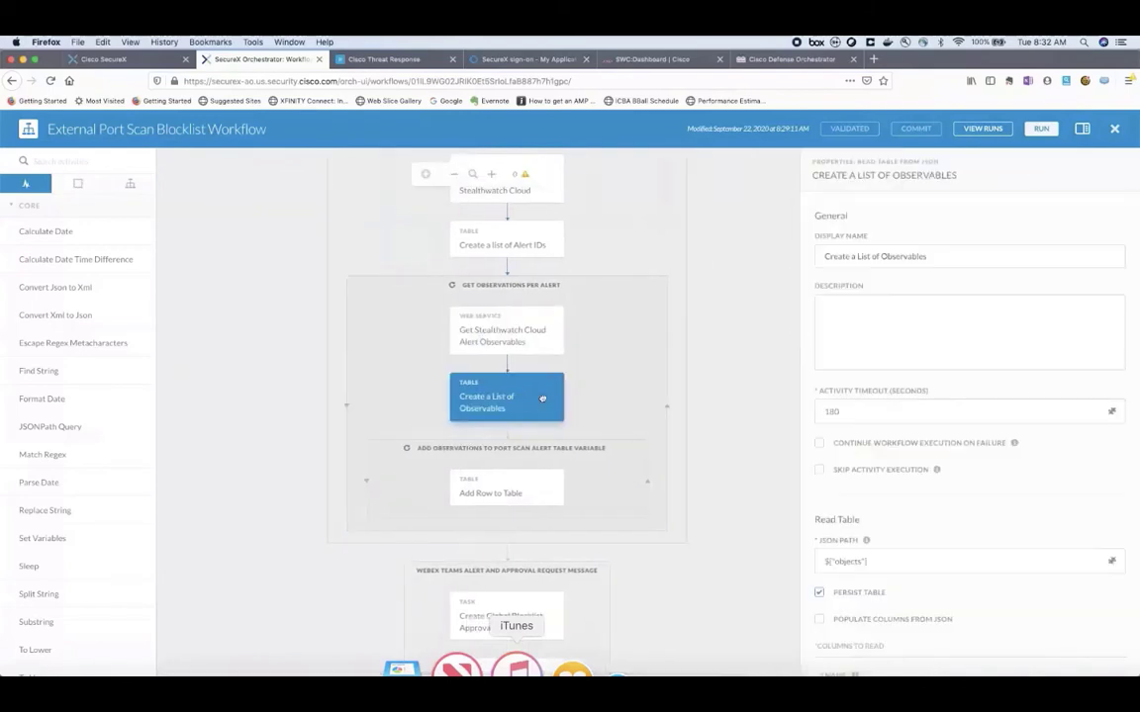
{"action": "scroll", "coordinate": [543, 398], "scroll_direction": "down", "scroll_amount": 3}
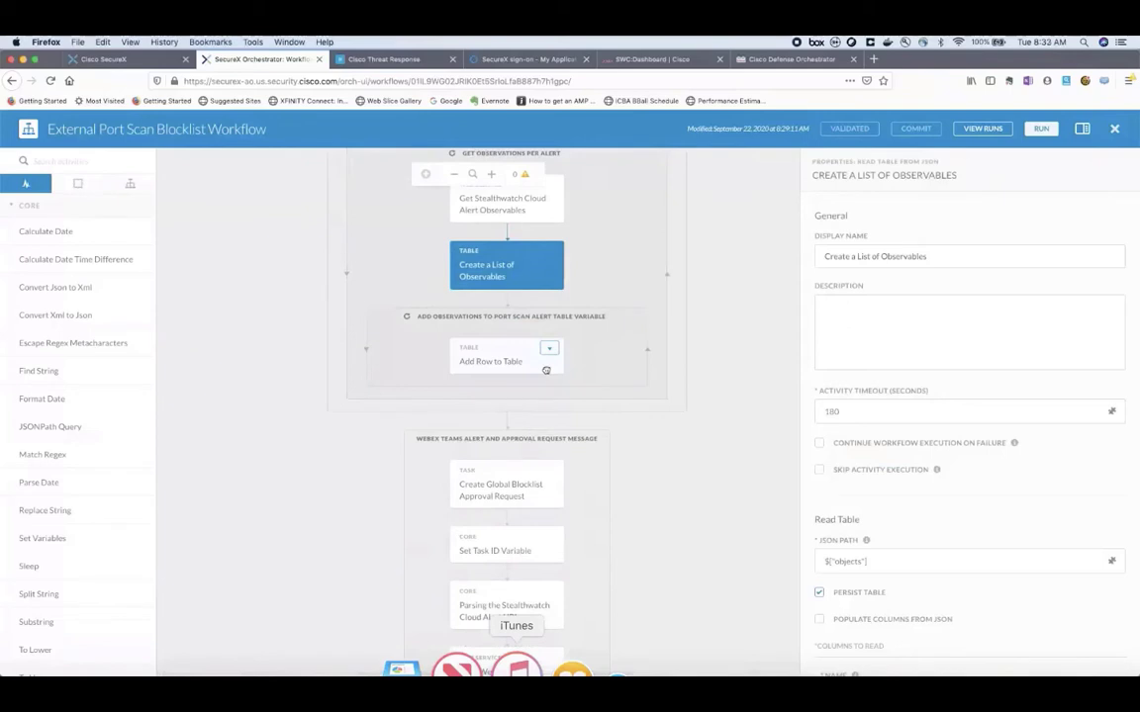
{"action": "left_click", "coordinate": [546, 370]}
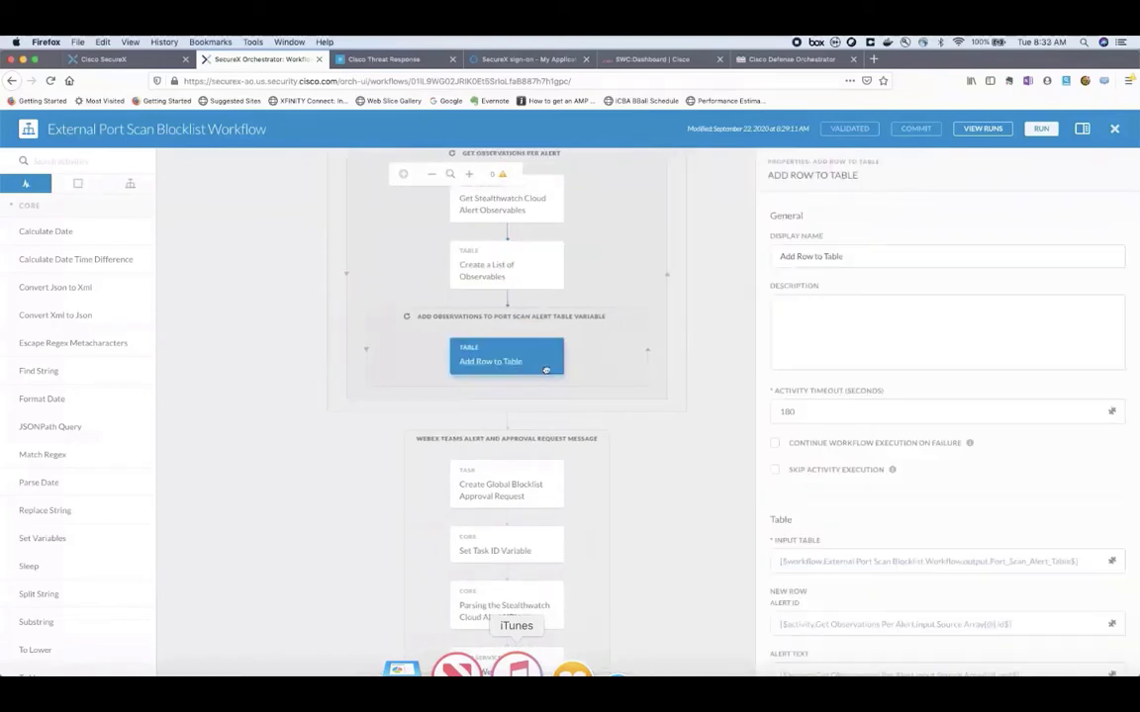
Examine the approval configuration, message and due date of the Create Global Blocklist Approval Request task.
{"action": "scroll", "coordinate": [684, 509], "scroll_direction": "down", "scroll_amount": 5}
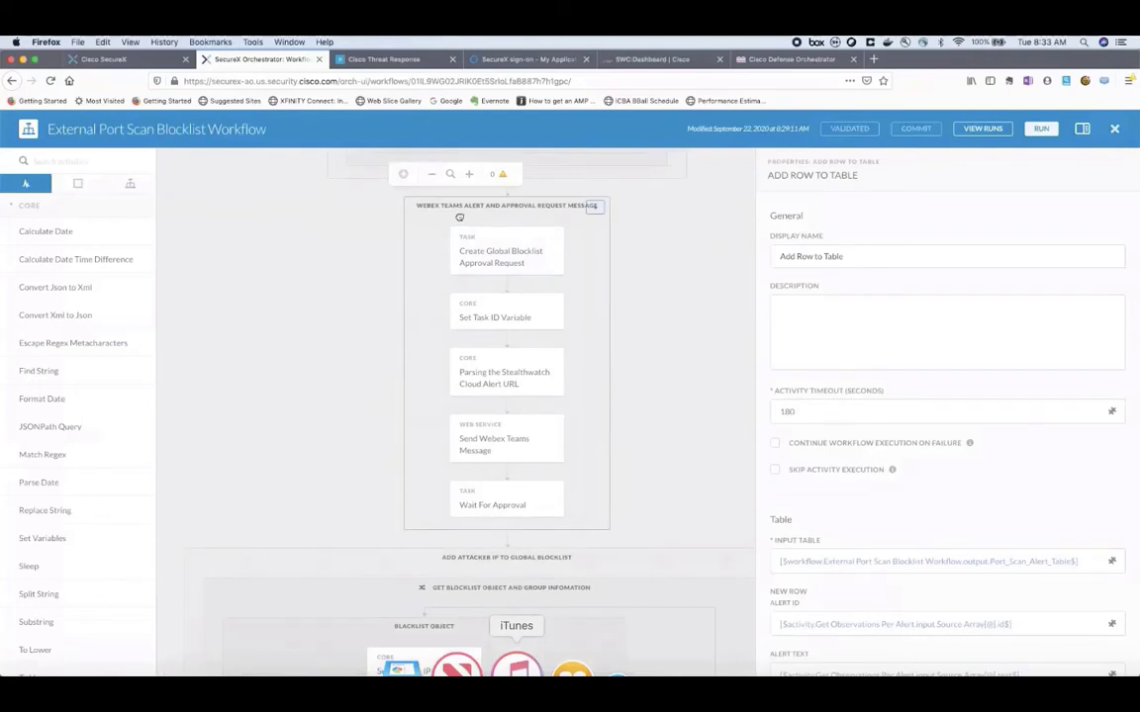
{"action": "left_click", "coordinate": [541, 252]}
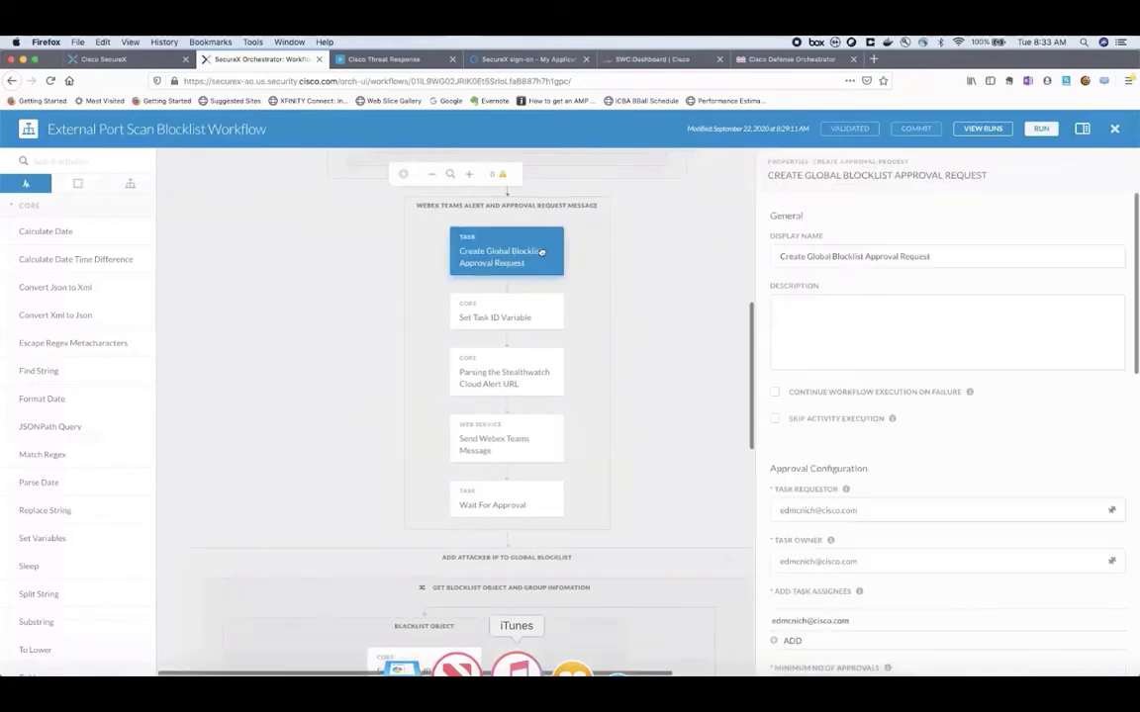
{"action": "scroll", "coordinate": [898, 407], "scroll_direction": "down", "scroll_amount": 9}
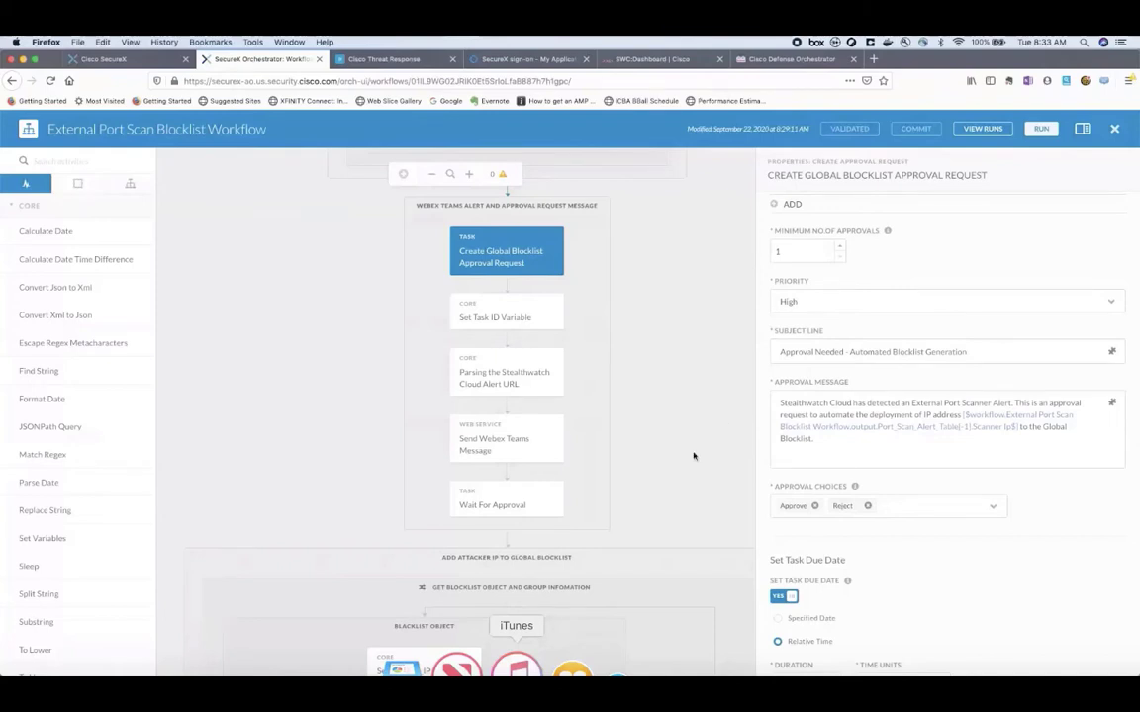
{"action": "scroll", "coordinate": [693, 455], "scroll_direction": "down", "scroll_amount": 1}
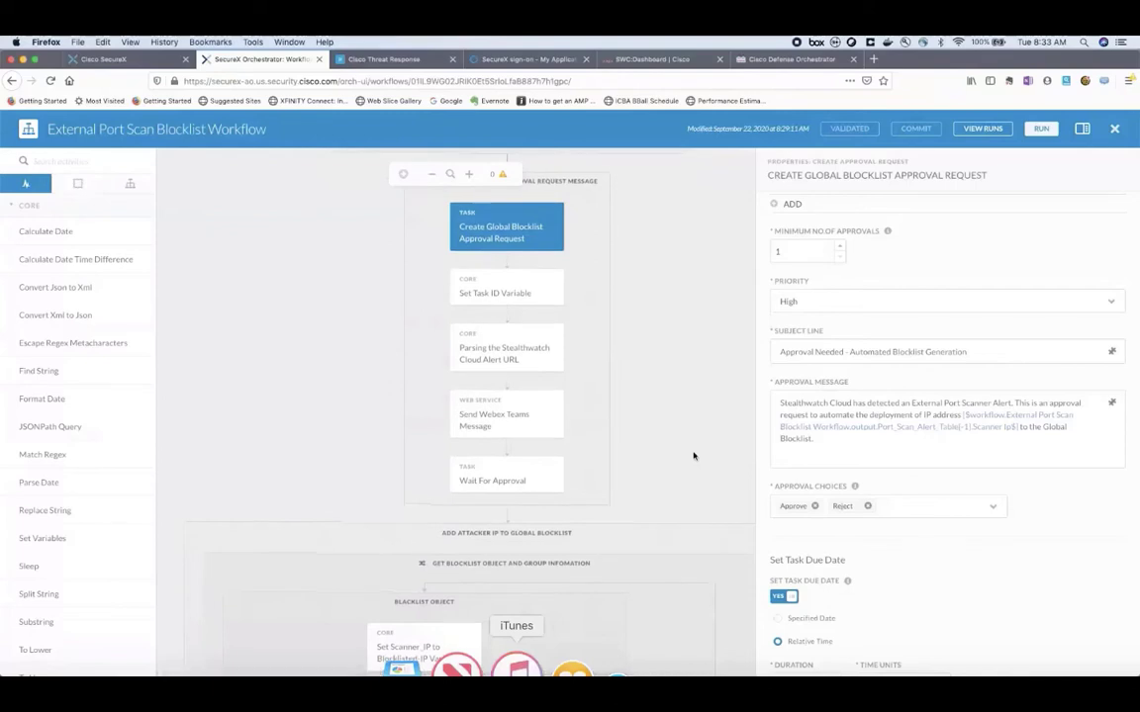
{"action": "left_click", "coordinate": [587, 538]}
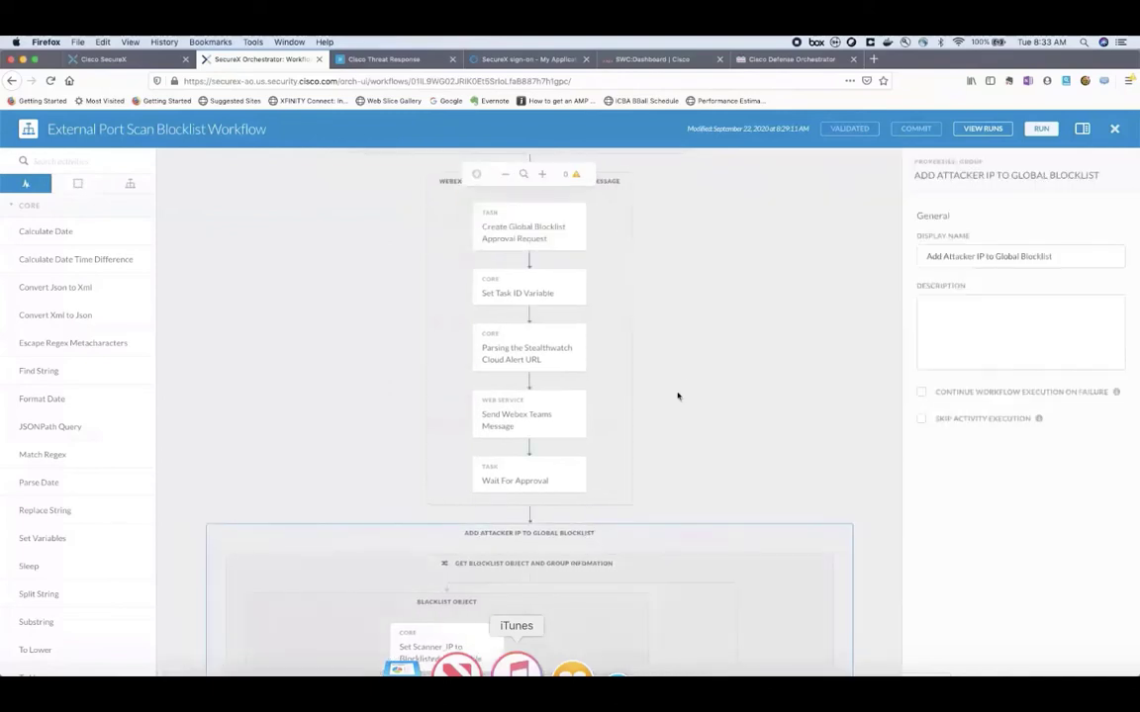
Read through the HTTP request and the full request body of the Send Webex Teams Message activity.
{"action": "left_click", "coordinate": [565, 431]}
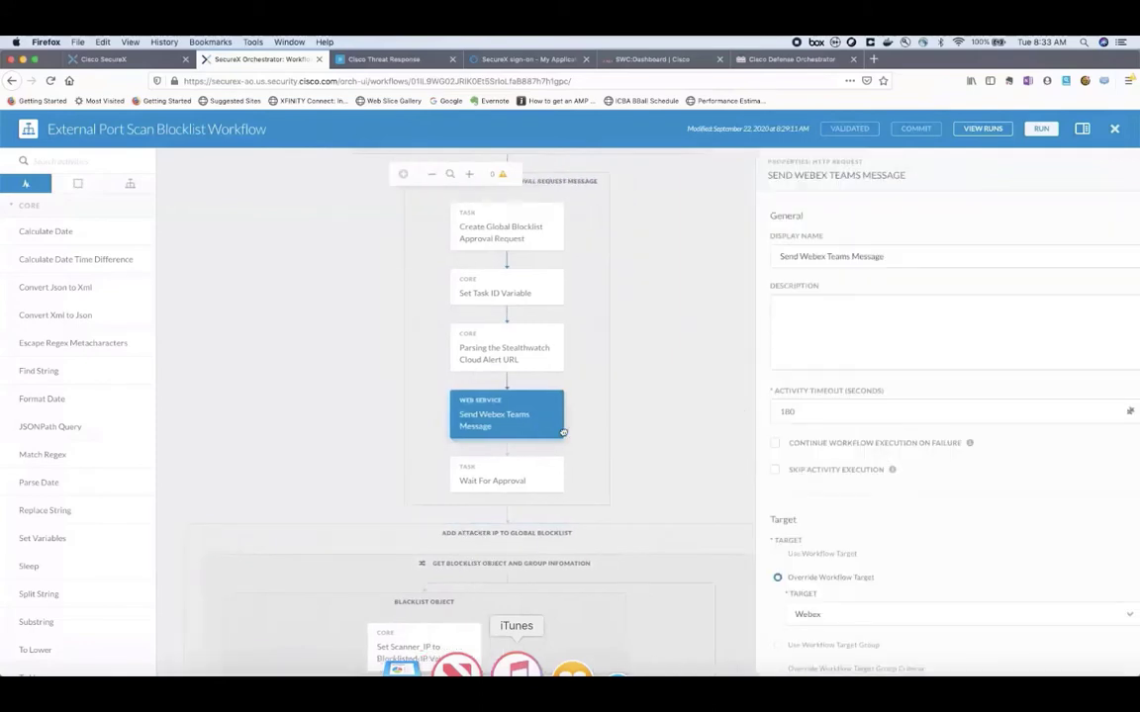
{"action": "scroll", "coordinate": [895, 471], "scroll_direction": "down", "scroll_amount": 4}
{"action": "scroll", "coordinate": [898, 472], "scroll_direction": "down", "scroll_amount": 6}
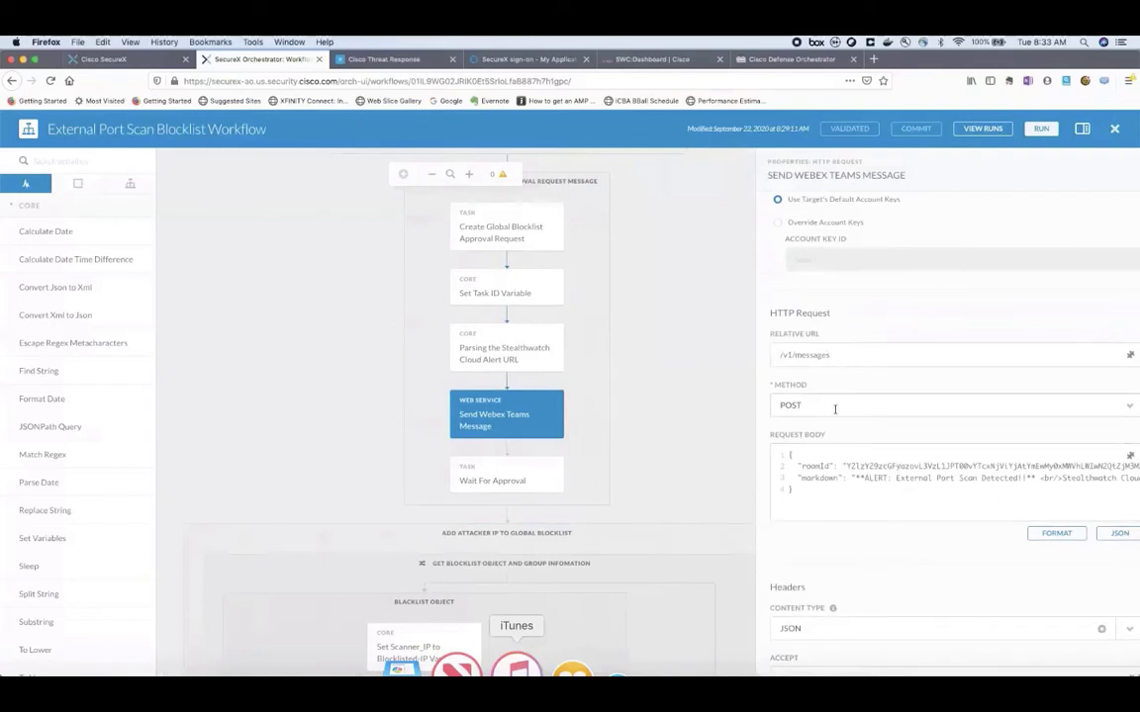
{"action": "scroll", "coordinate": [824, 475], "scroll_direction": "right", "scroll_amount": 1}
{"action": "scroll", "coordinate": [824, 476], "scroll_direction": "left", "scroll_amount": 1}
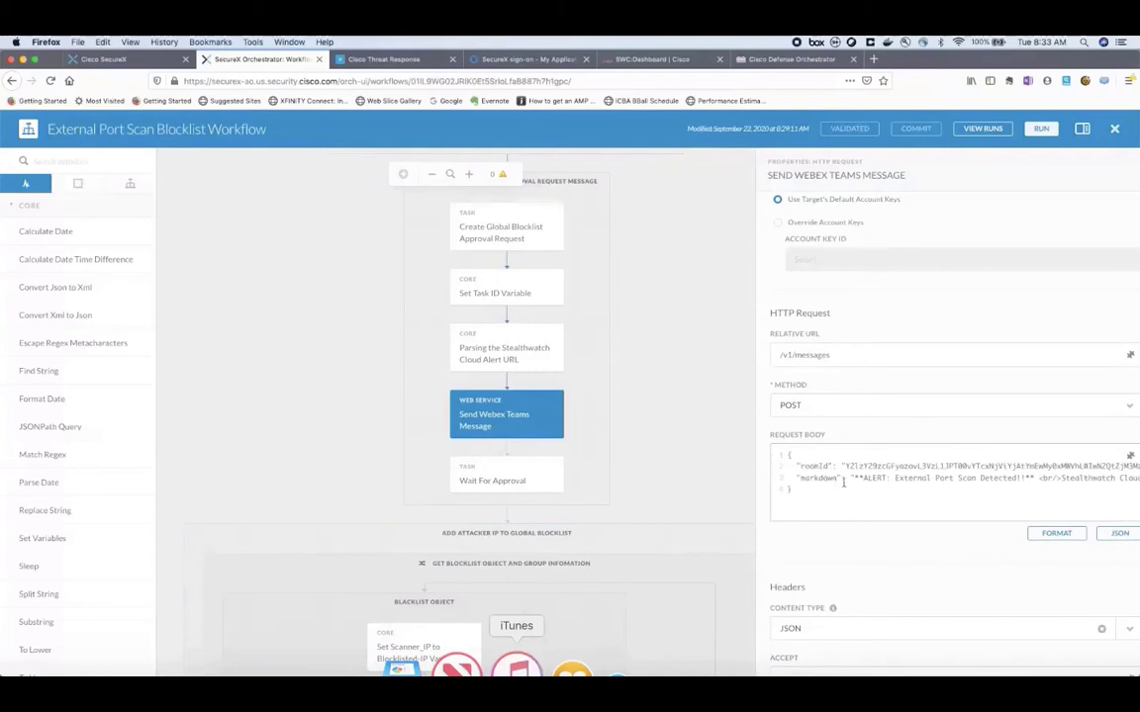
{"action": "scroll", "coordinate": [905, 490], "scroll_direction": "right", "scroll_amount": 6}
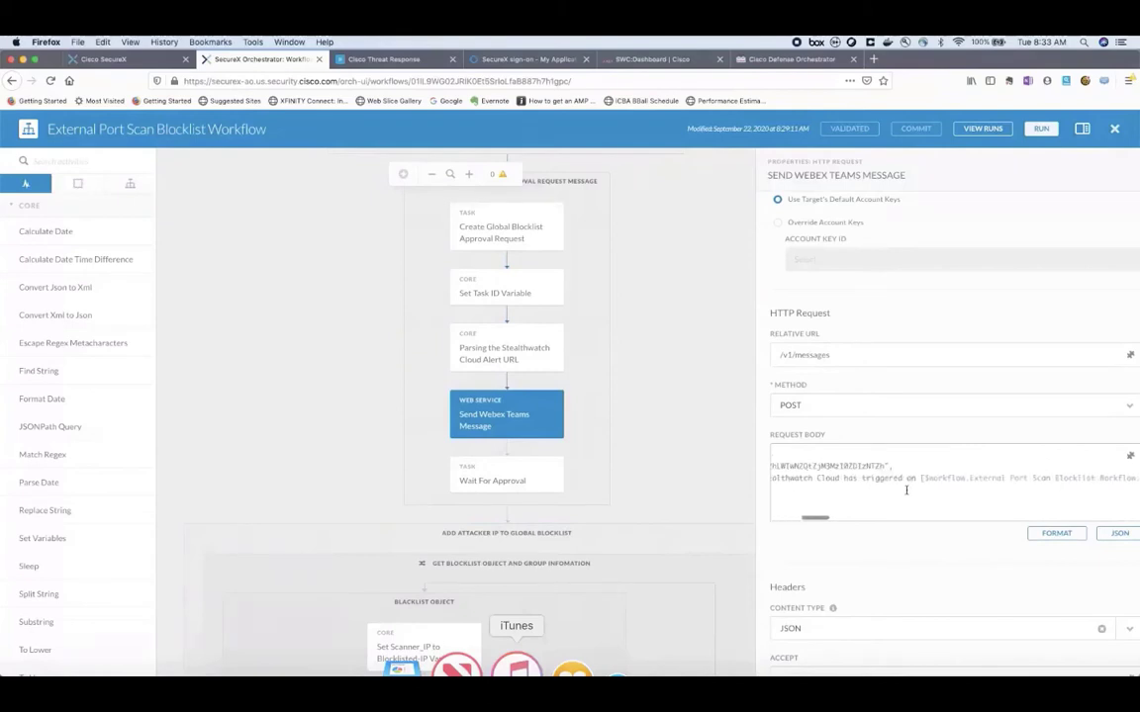
{"action": "scroll", "coordinate": [920, 486], "scroll_direction": "right", "scroll_amount": 3}
{"action": "scroll", "coordinate": [959, 487], "scroll_direction": "right", "scroll_amount": 3}
{"action": "scroll", "coordinate": [958, 487], "scroll_direction": "right", "scroll_amount": 3}
{"action": "scroll", "coordinate": [959, 487], "scroll_direction": "left", "scroll_amount": 10}
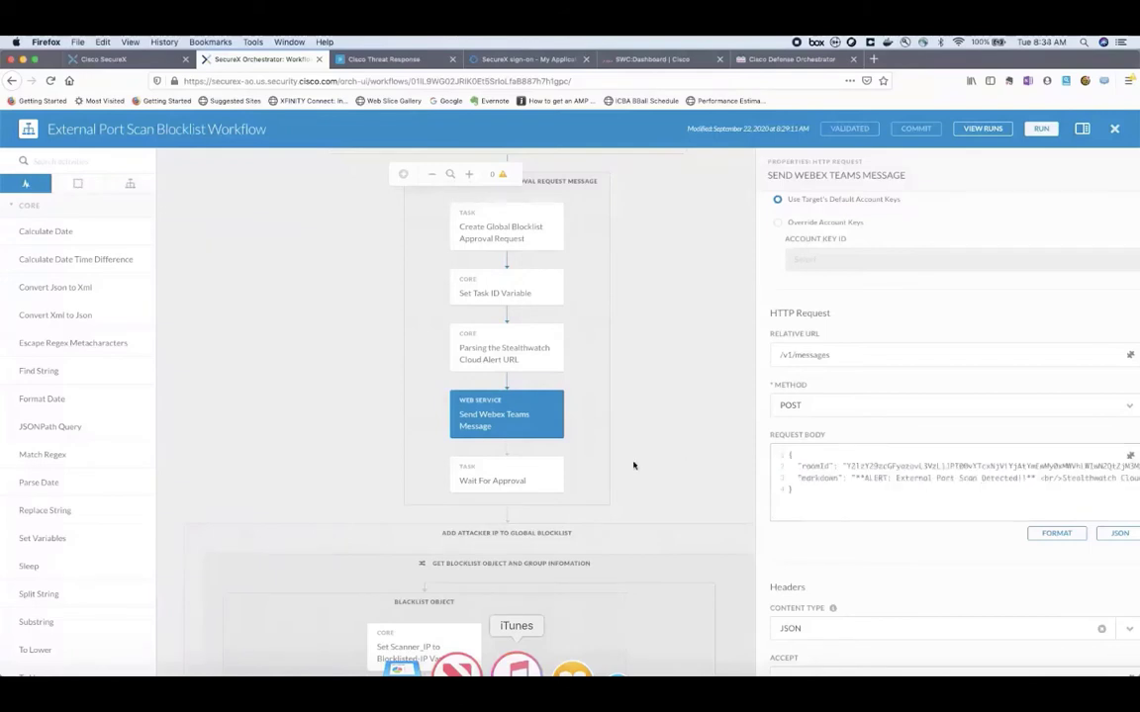
Inspect the Wait For Approval task and the Add Attacker IP to Global Blocklist group.
{"action": "left_click", "coordinate": [535, 481]}
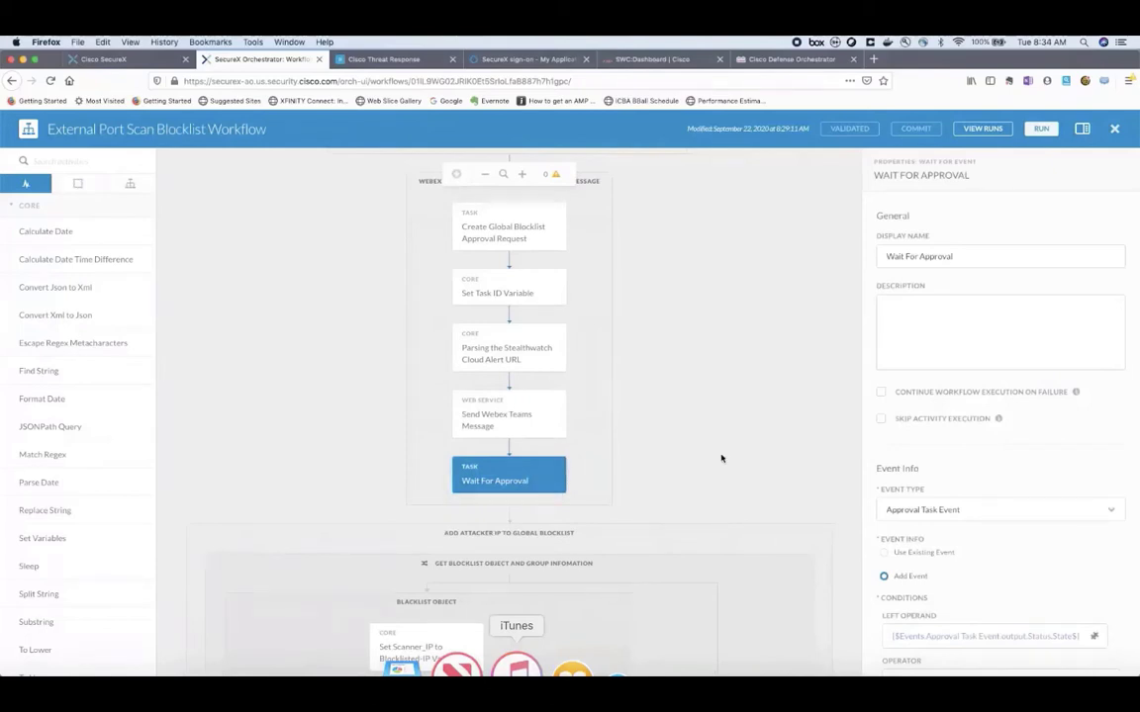
{"action": "scroll", "coordinate": [721, 458], "scroll_direction": "down", "scroll_amount": 4}
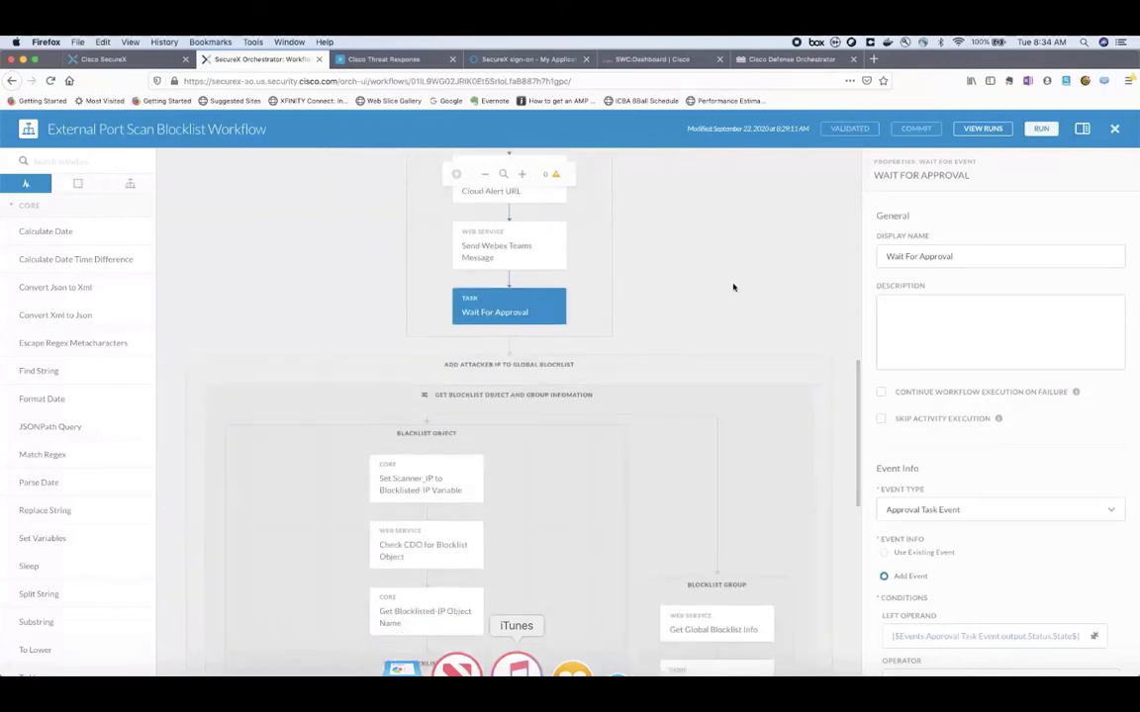
{"action": "scroll", "coordinate": [734, 287], "scroll_direction": "down", "scroll_amount": 4}
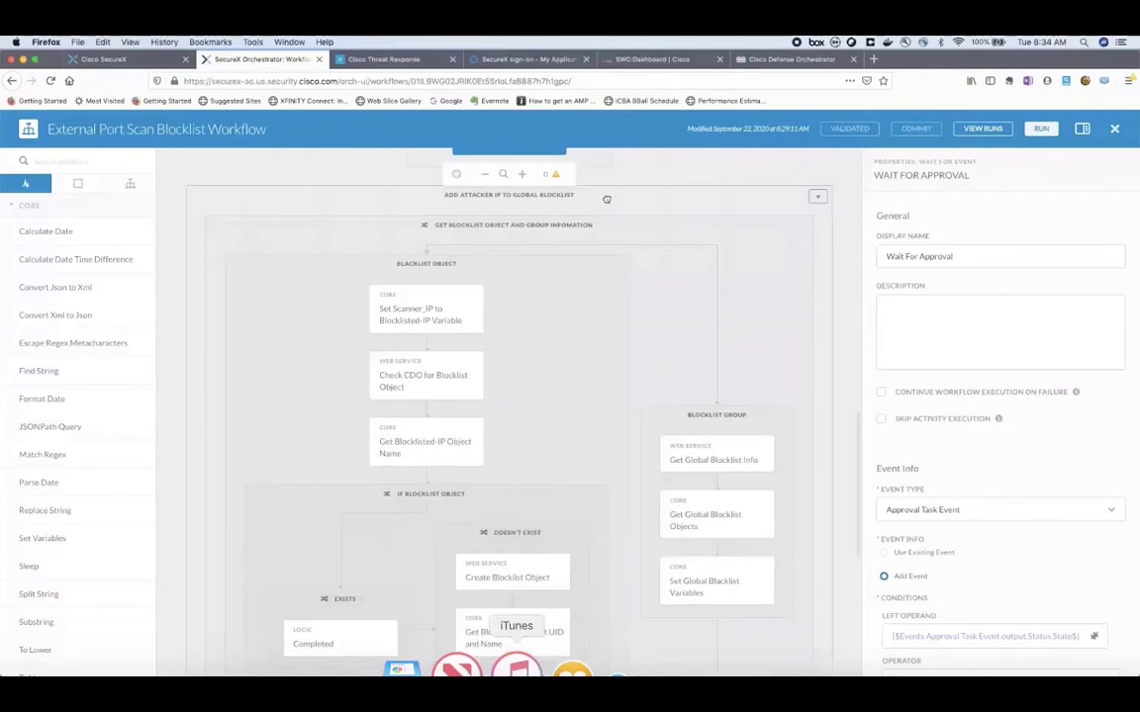
{"action": "left_click", "coordinate": [574, 203]}
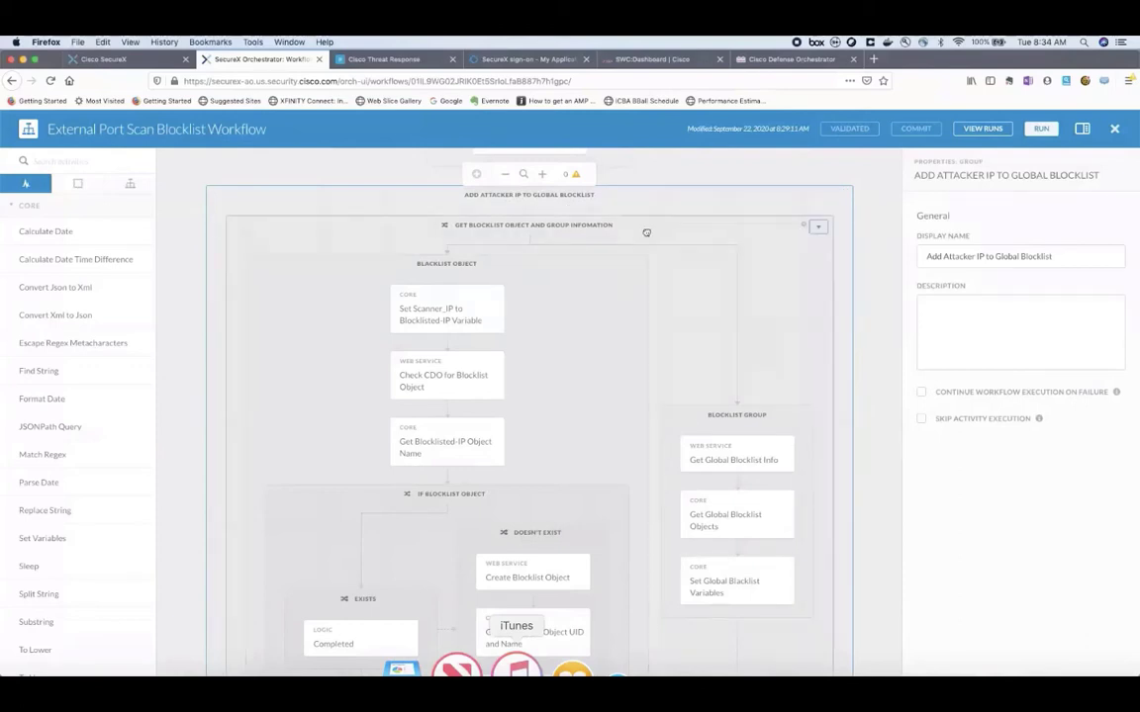
Look over the parallel Blacklist Object and Blocklist Group branches in the blocklist information block.
{"action": "left_click", "coordinate": [590, 304]}
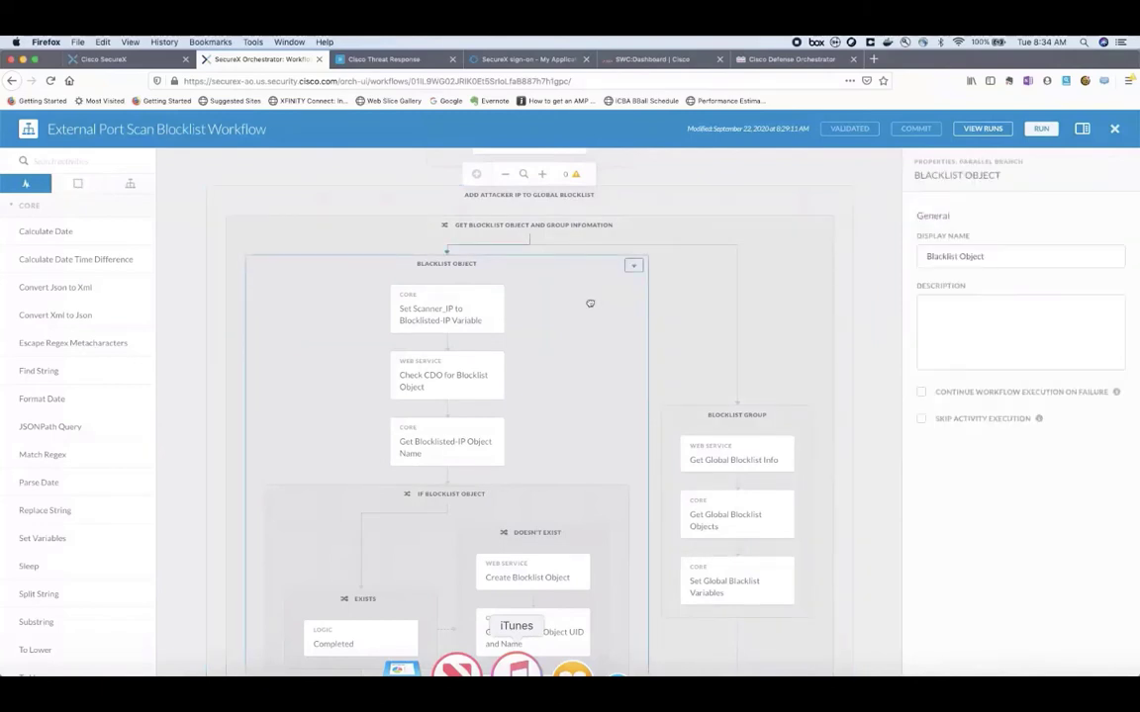
{"action": "left_click", "coordinate": [770, 426]}
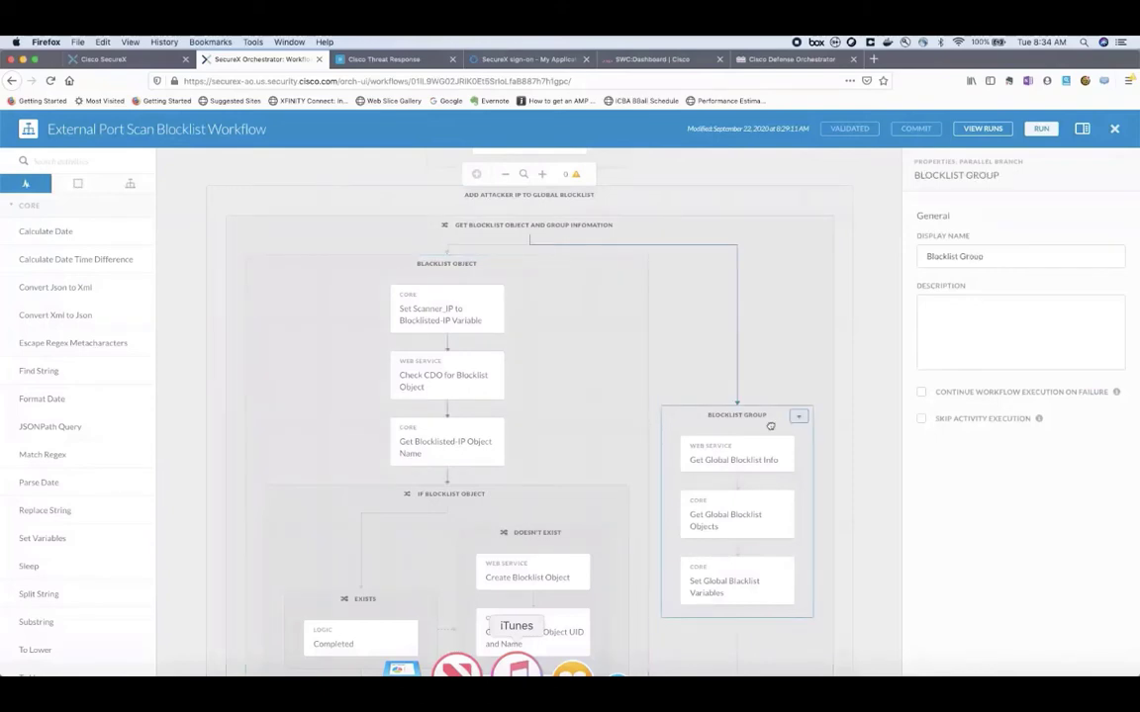
{"action": "left_click", "coordinate": [550, 363]}
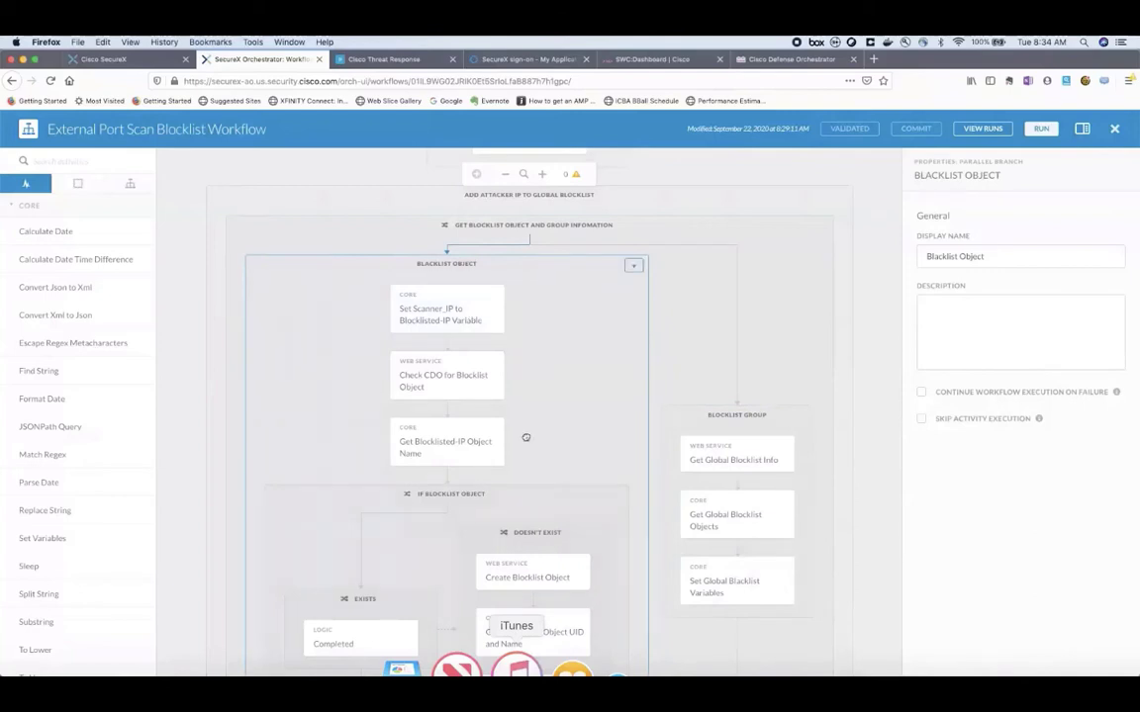
Examine the If Blocklist Object condition block and the Global Blocklist update activities that follow it.
{"action": "left_click", "coordinate": [504, 504]}
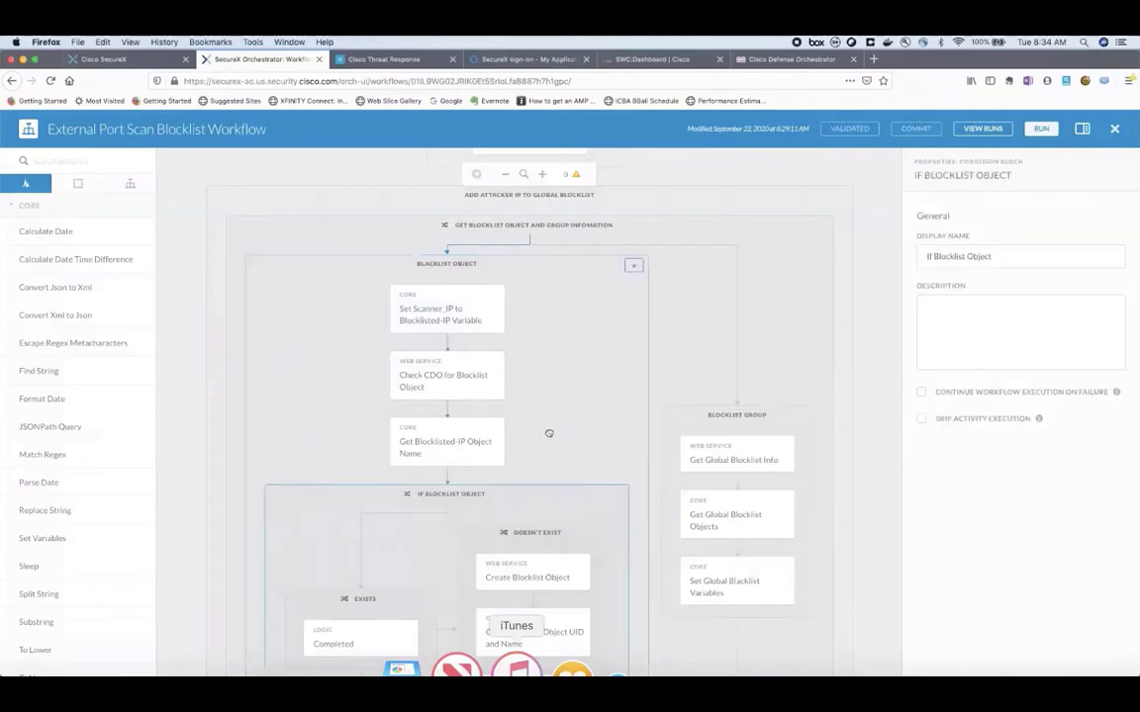
{"action": "scroll", "coordinate": [549, 433], "scroll_direction": "down", "scroll_amount": 4}
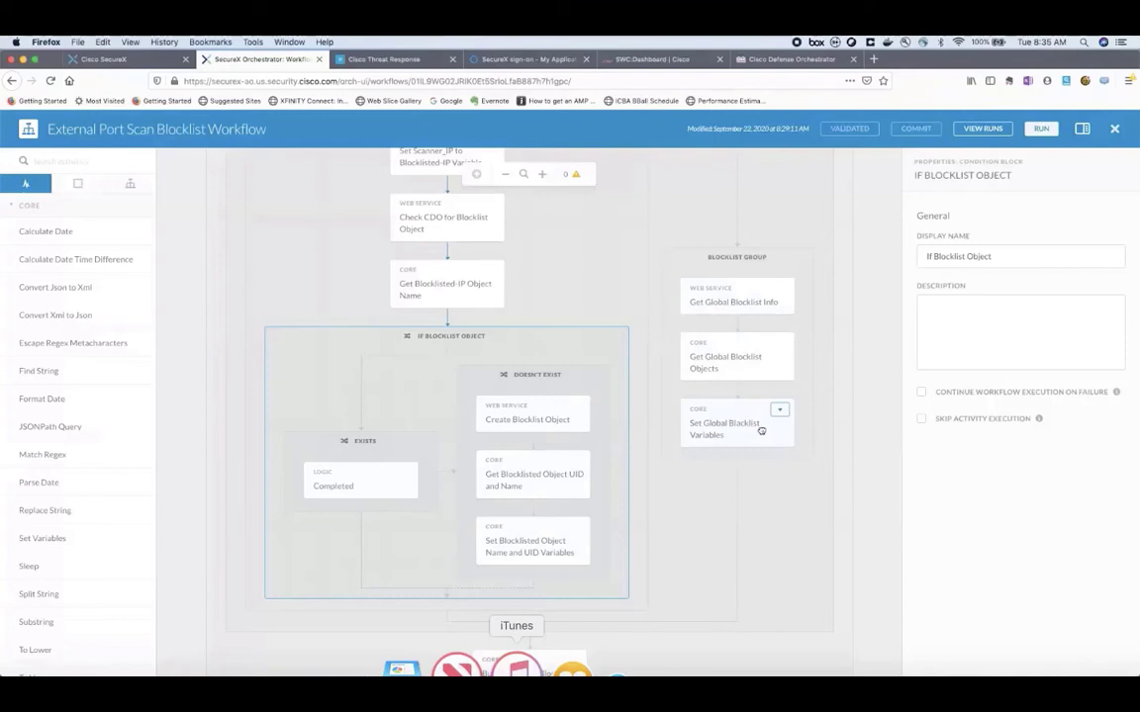
{"action": "scroll", "coordinate": [761, 431], "scroll_direction": "down", "scroll_amount": 5}
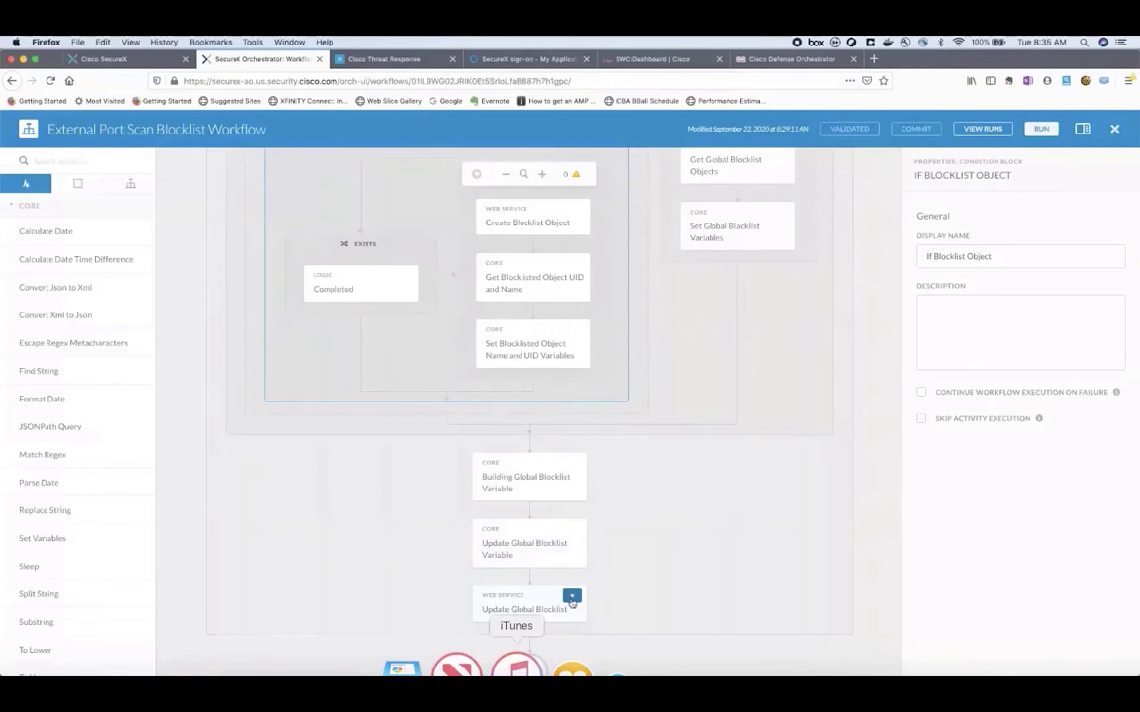
Search the Cisco Defense Orchestrator objects for "blocklist" to view the Global_Blocklist group, and switch to the ProtoVision Security Alerts space in Webex Teams.
{"action": "left_click", "coordinate": [791, 60]}
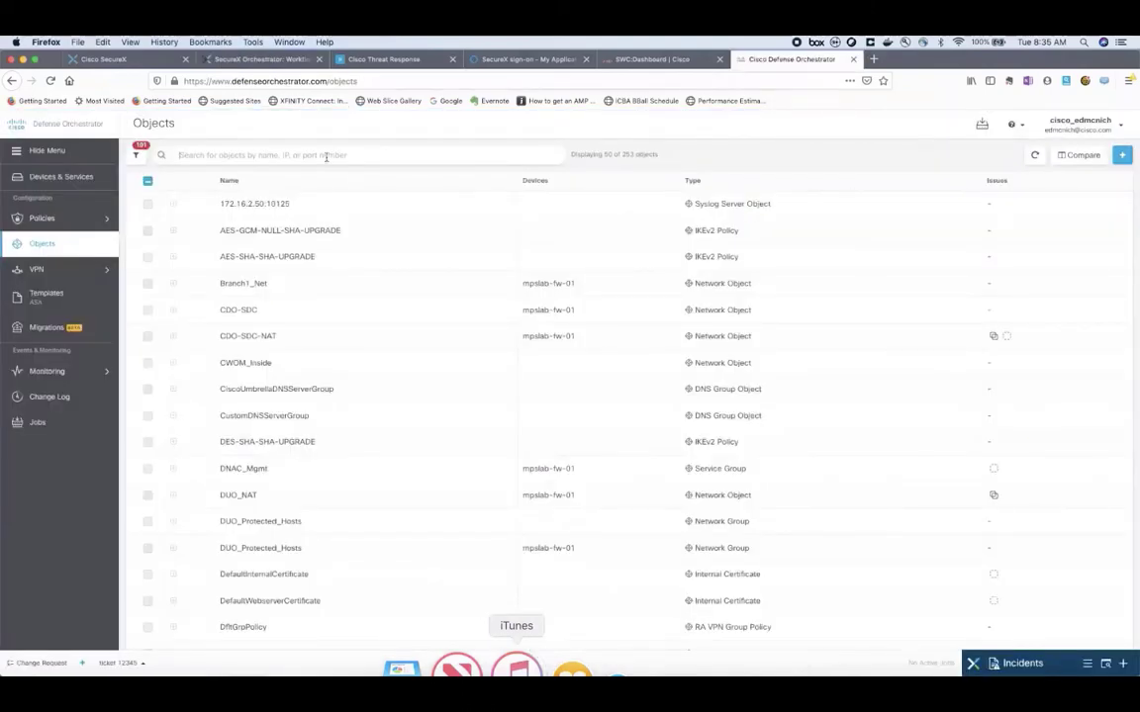
{"action": "left_click", "coordinate": [326, 156]}
{"action": "type", "text": "blocklist"}
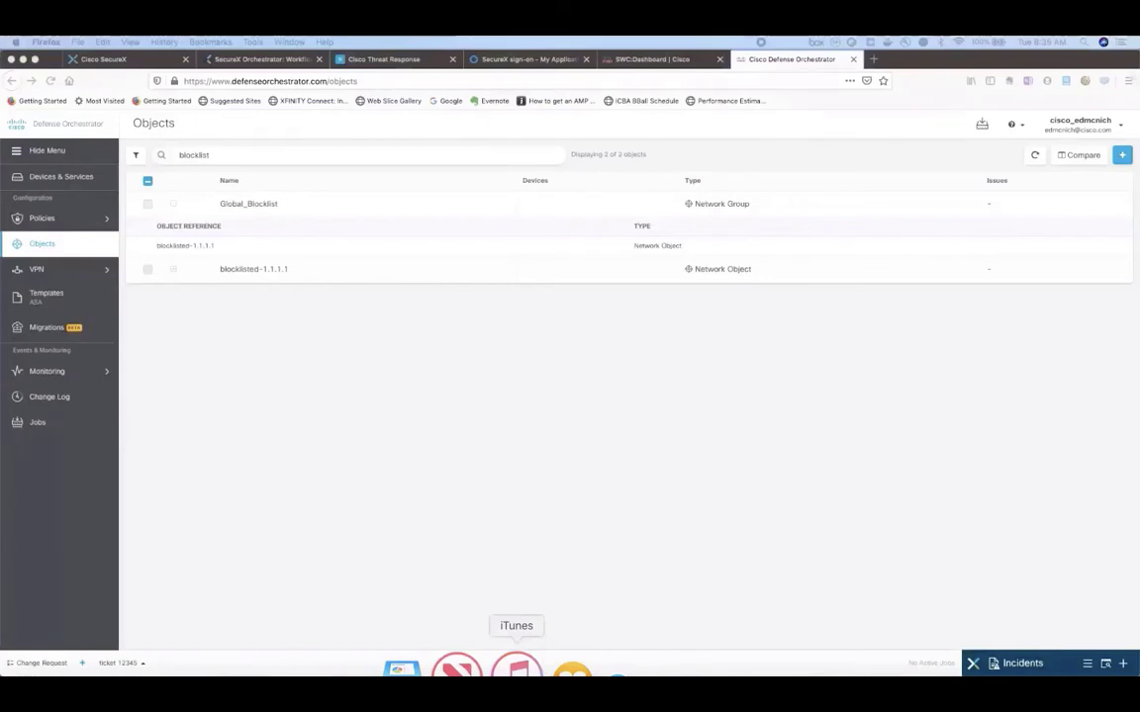
{"action": "key", "text": "super+Tab"}
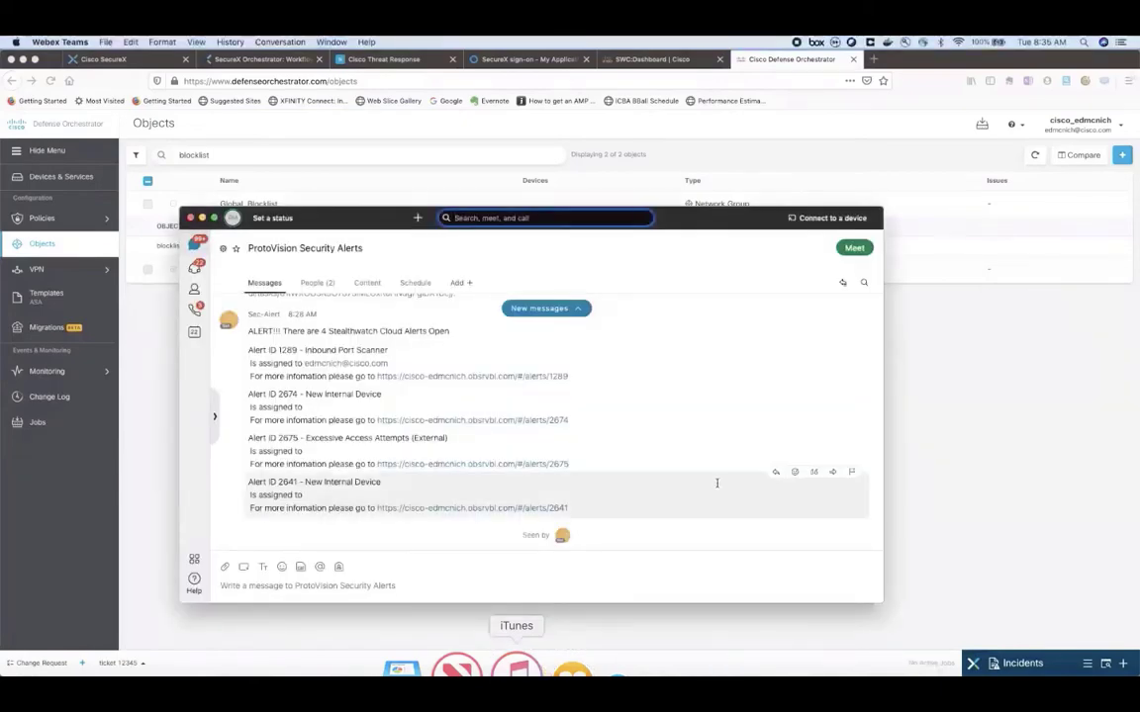
Run an Intense scan against 172.16.2.110 in Zenmap on the Win10-Sim-Internet machine, and return to the Webex Teams alerts space.
{"action": "key", "text": "ctrl+Right"}
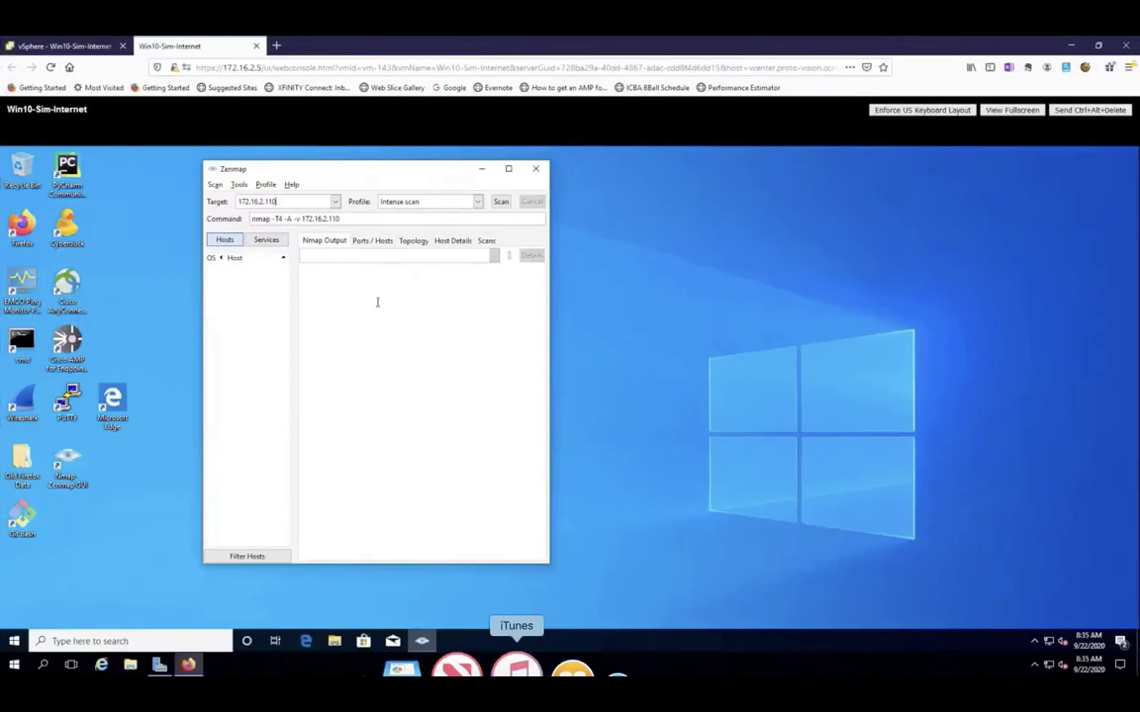
{"action": "left_click", "coordinate": [301, 203]}
{"action": "left_click", "coordinate": [502, 201]}
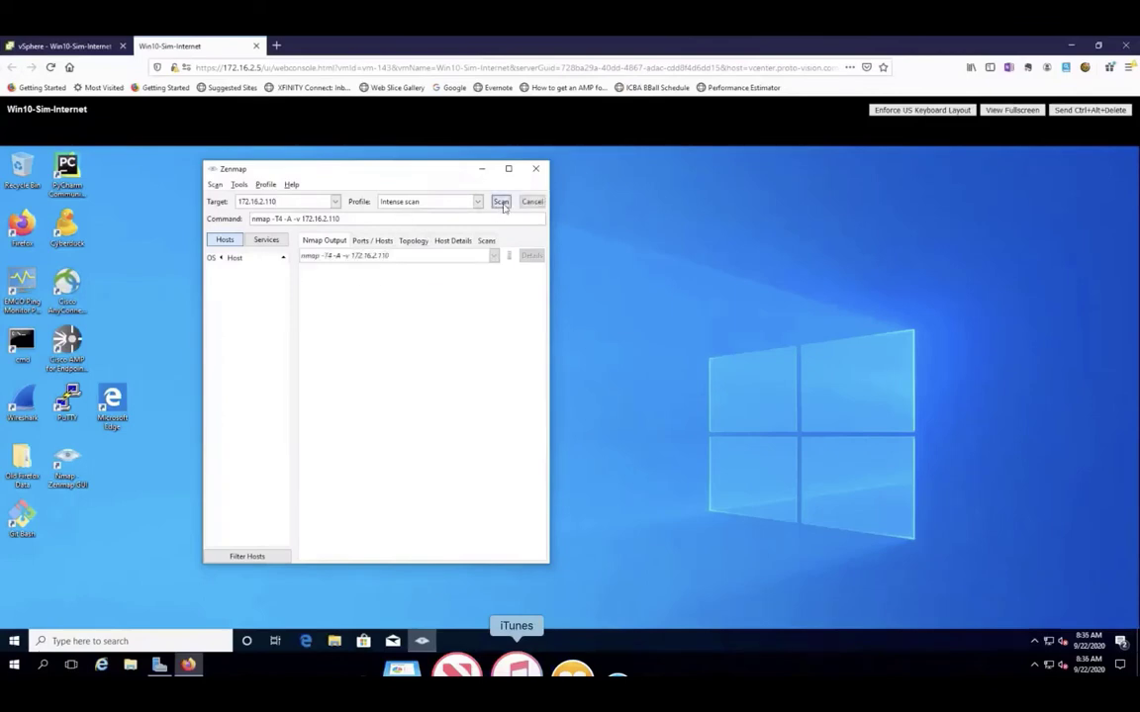
{"action": "key", "text": "ctrl+Left"}
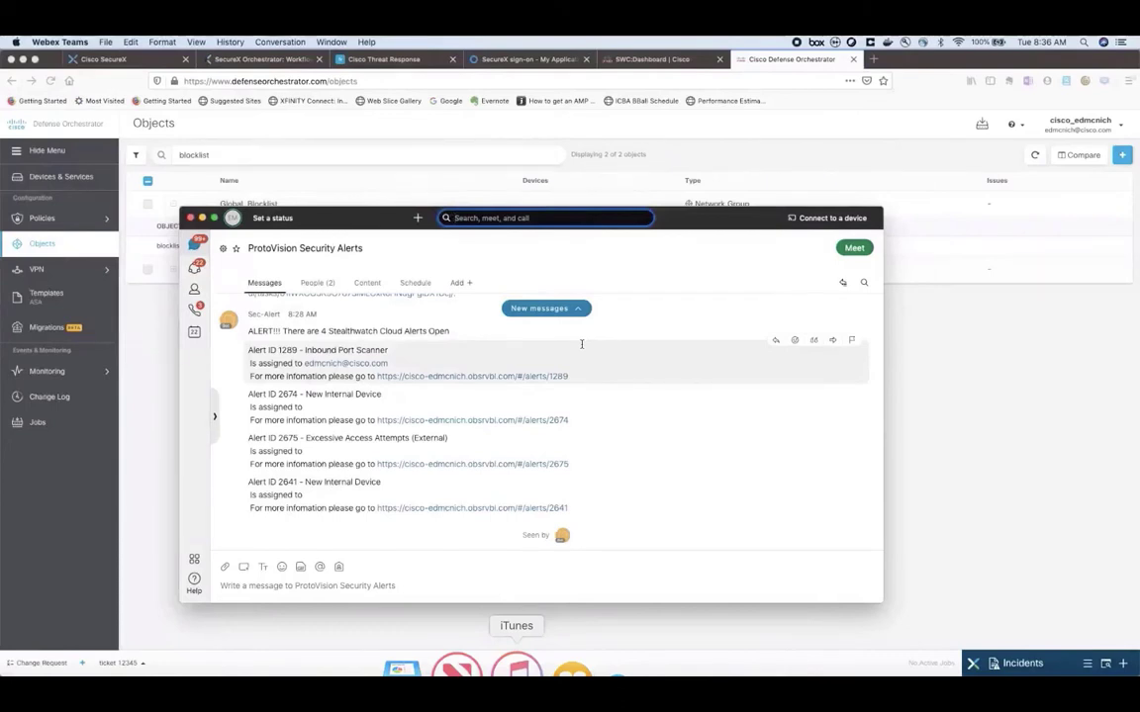
Open the Stealthwatch Cloud alert and the SecureX Threat Response investigation linked in the External Port Scan alert message, returning to Webex Teams after each.
{"action": "scroll", "coordinate": [581, 344], "scroll_direction": "down", "scroll_amount": 3}
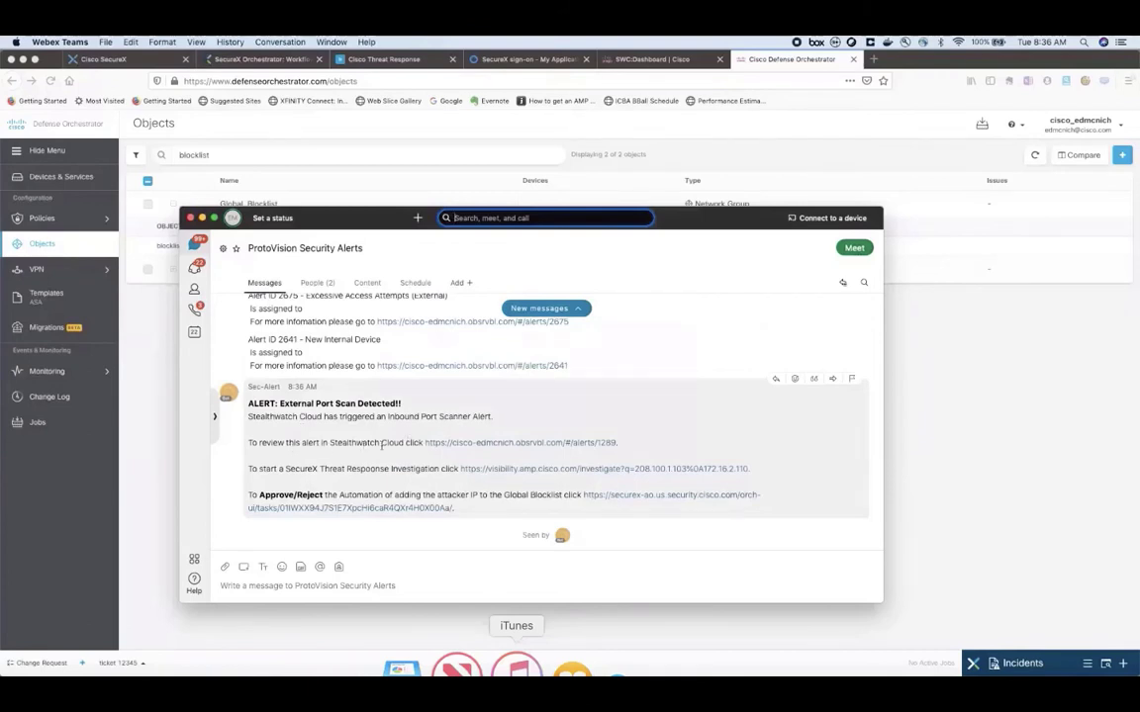
{"action": "left_click", "coordinate": [506, 445]}
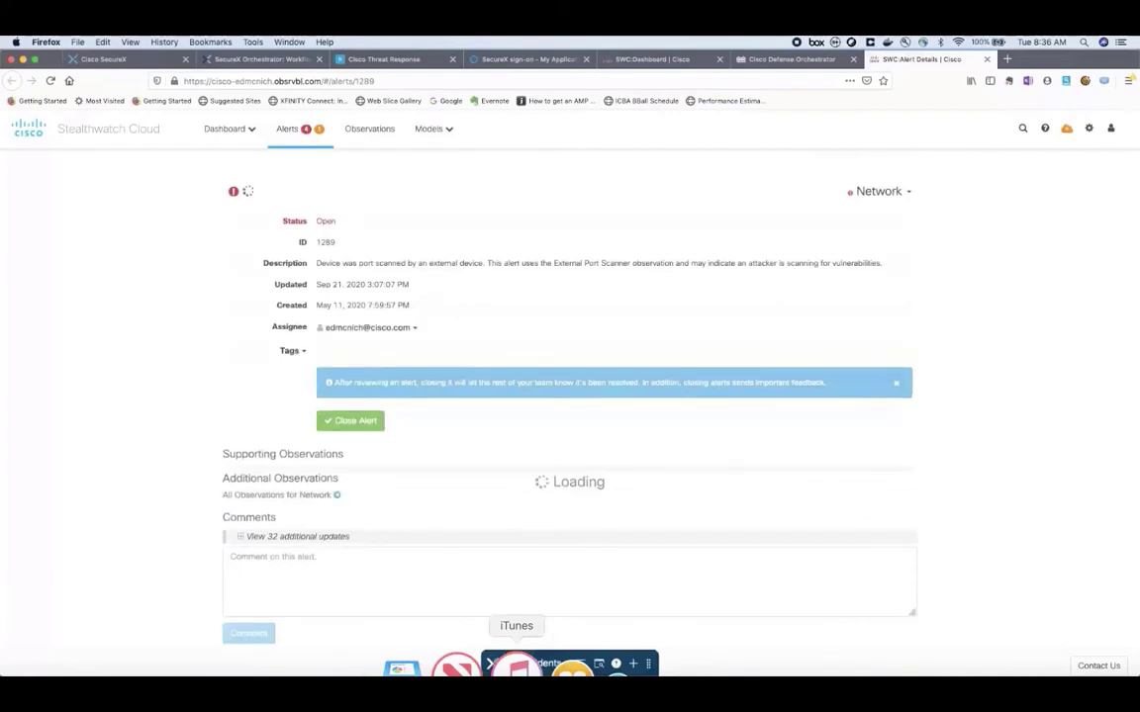
{"action": "key", "text": "super+Tab"}
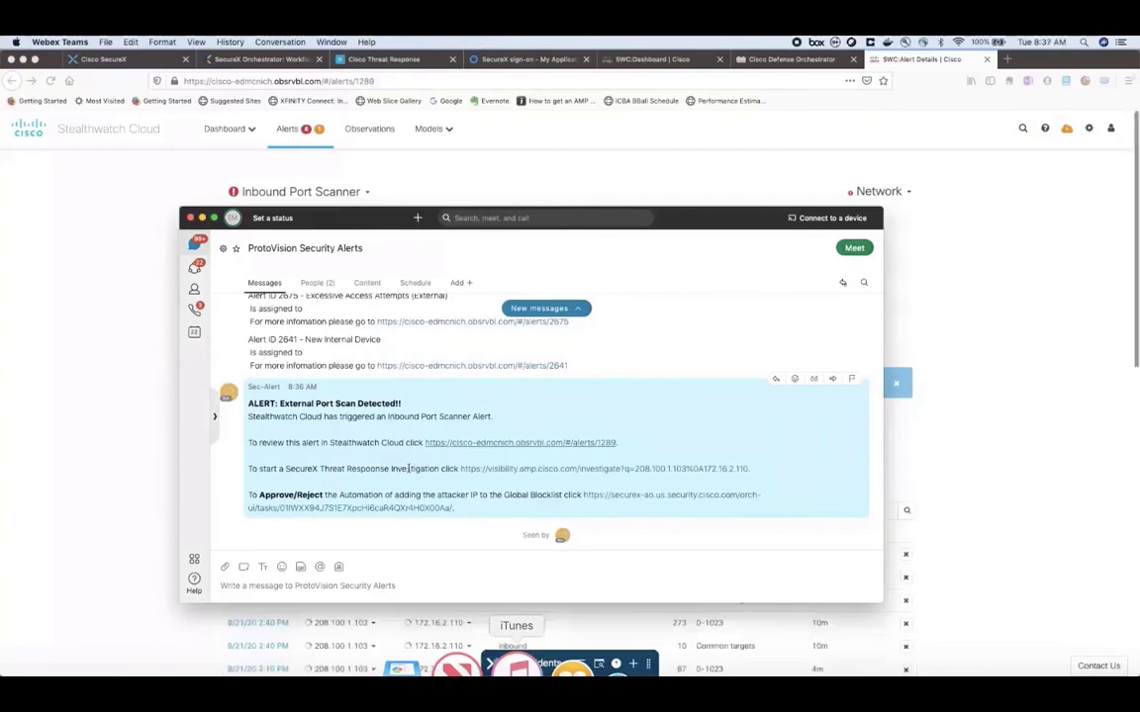
{"action": "left_click", "coordinate": [557, 470]}
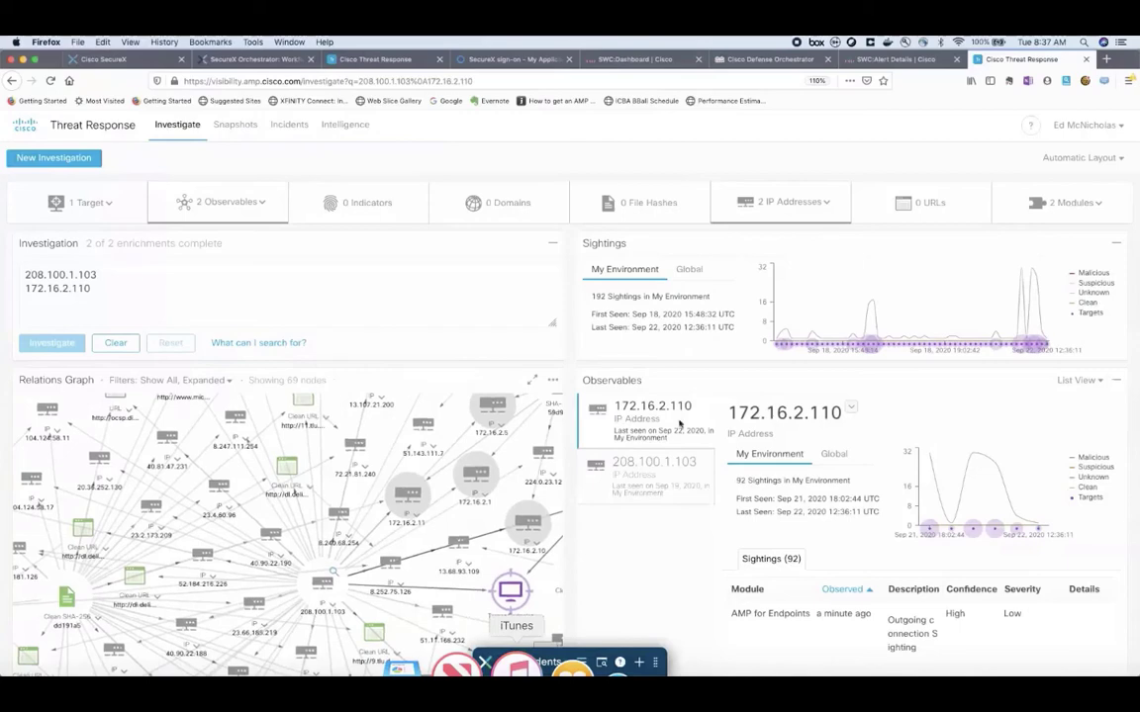
{"action": "key", "text": "super+Tab"}
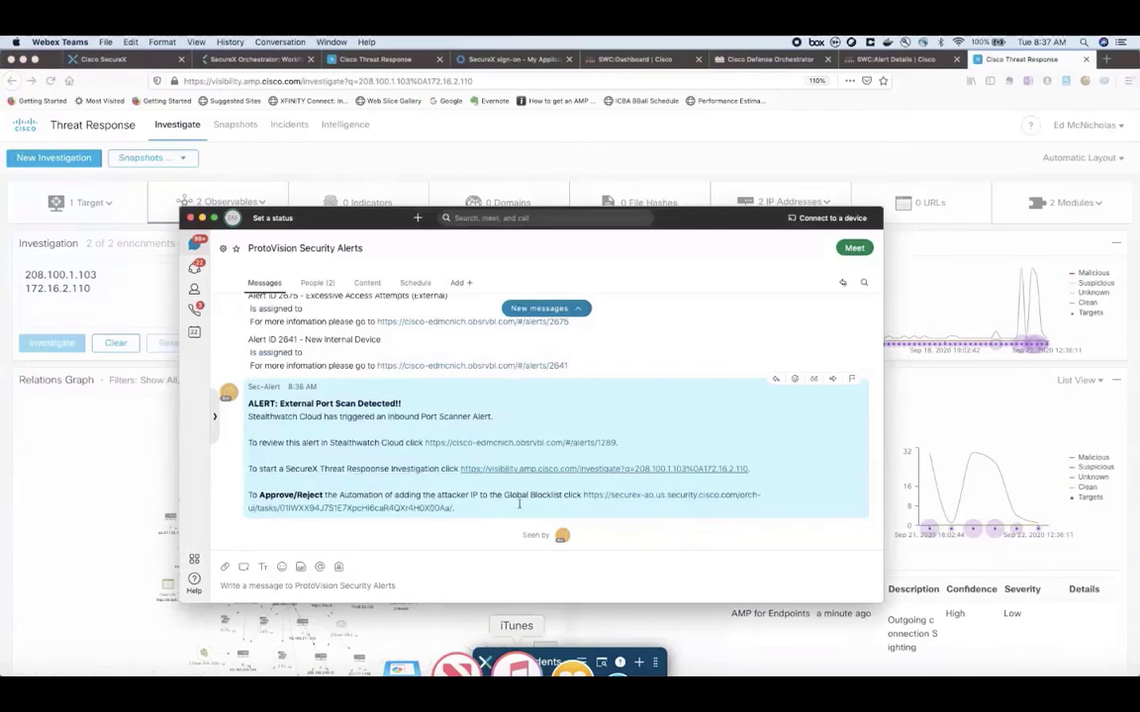
Approve the global blocklist request linked in the alert message, and refresh the blocklist objects in Cisco Defense Orchestrator.
{"action": "left_click", "coordinate": [662, 500]}
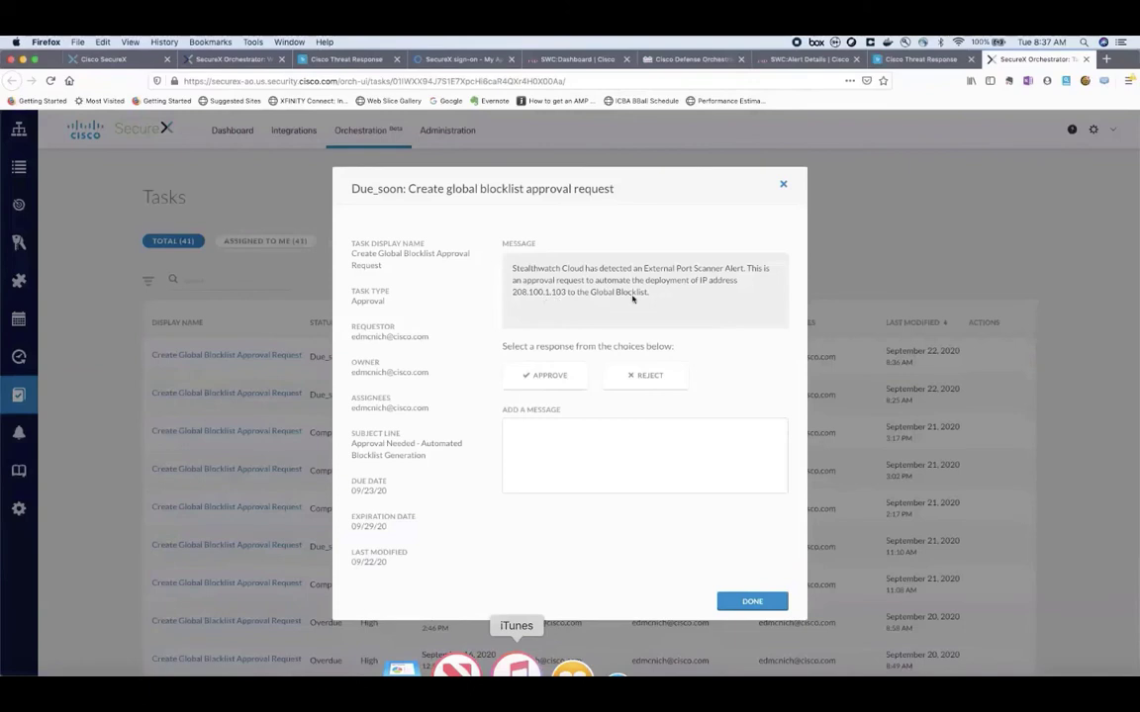
{"action": "left_click", "coordinate": [556, 382]}
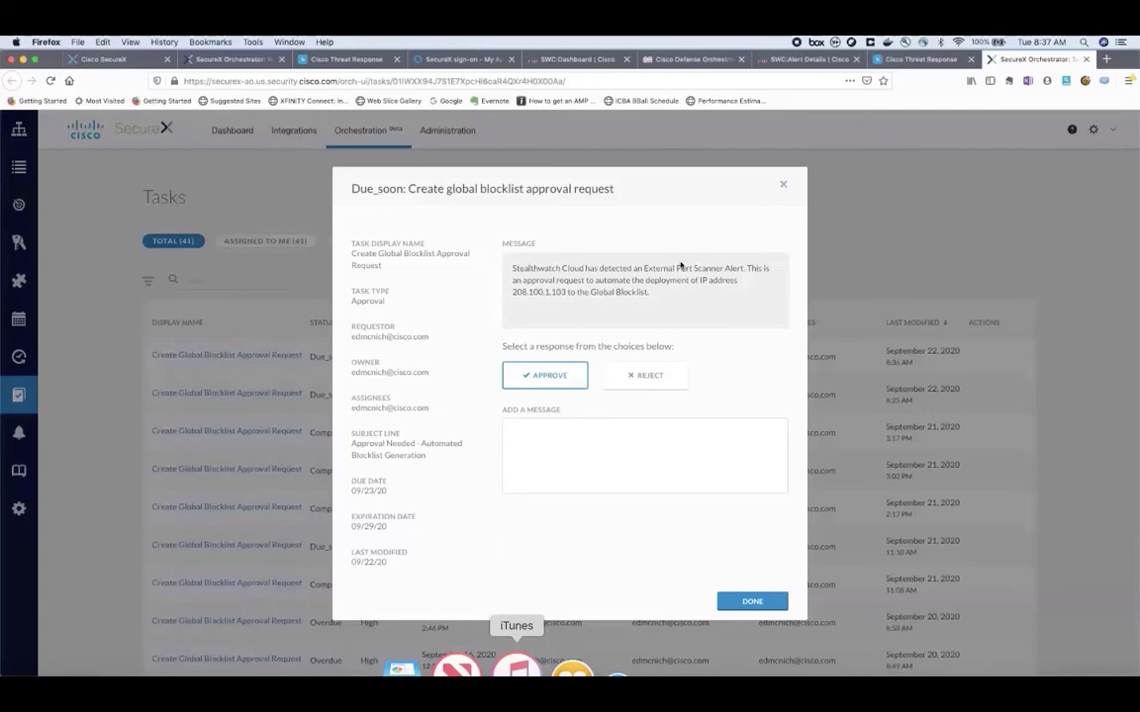
{"action": "left_click", "coordinate": [754, 601]}
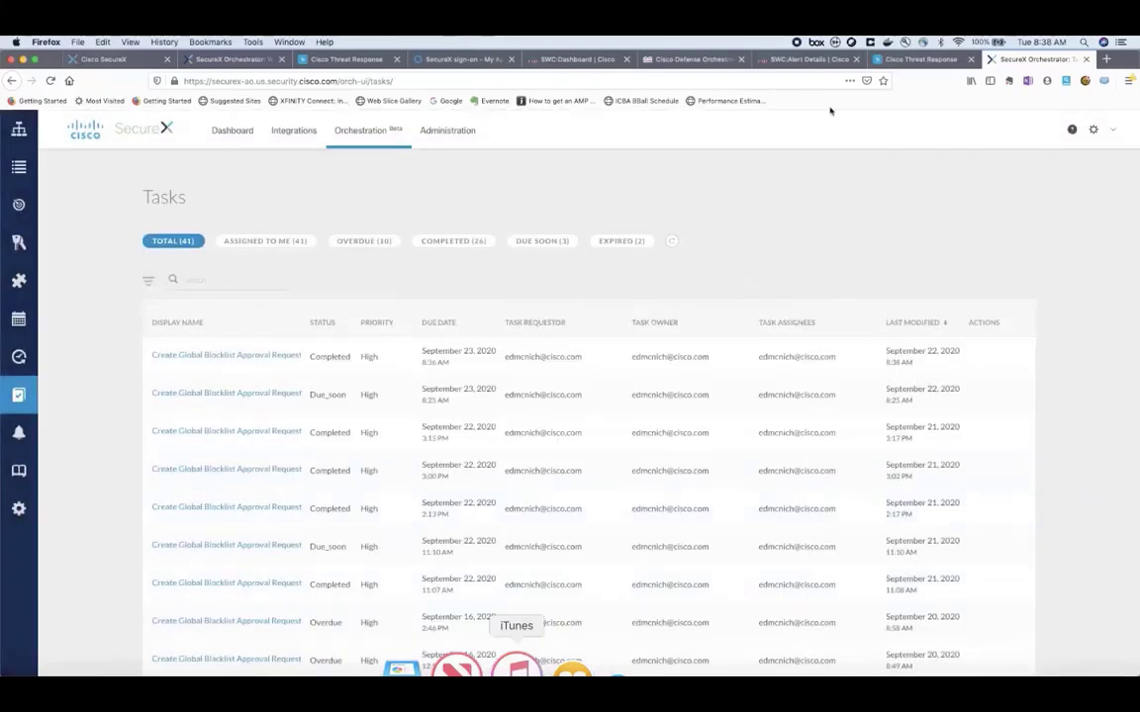
{"action": "left_click", "coordinate": [704, 61]}
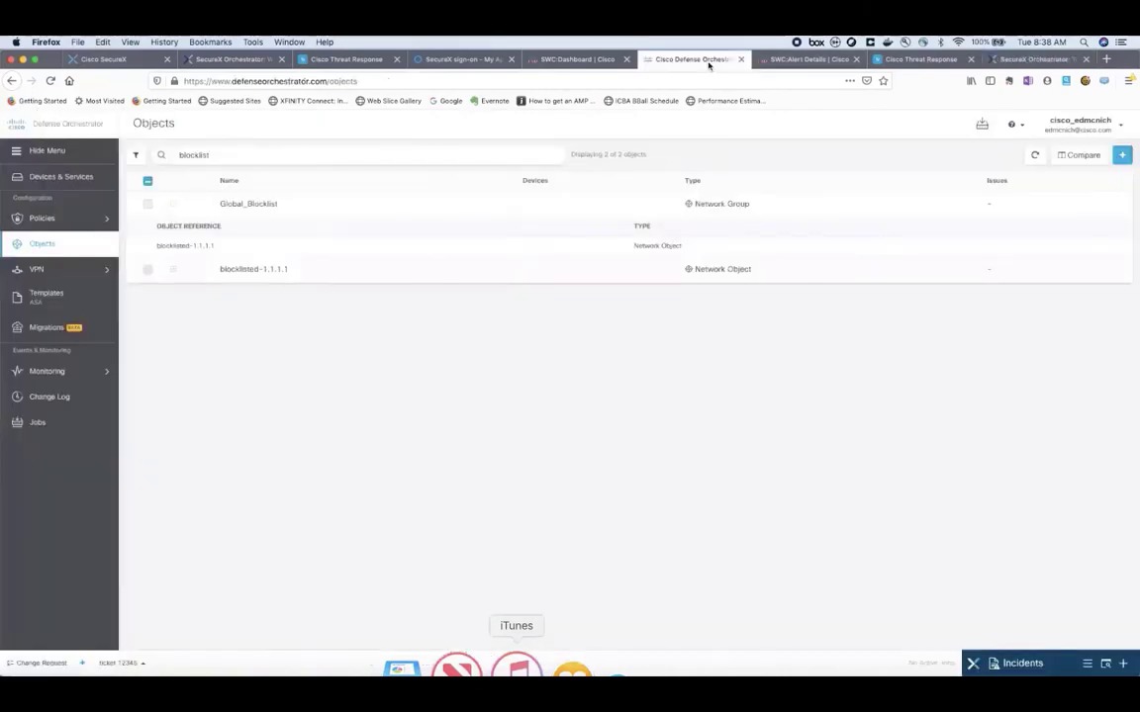
{"action": "left_click", "coordinate": [1036, 159]}
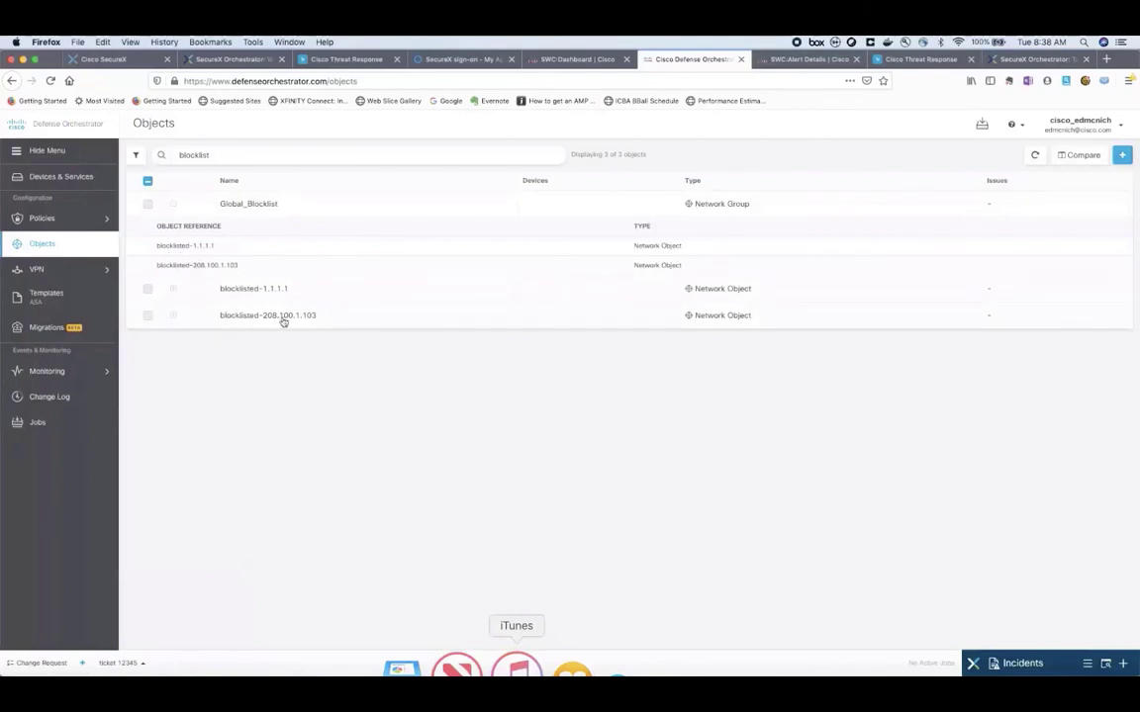
Open the latest External Port Scan Blocklist Workflow run in SecureX Orchestrator and examine its Gather Port Scan Alerts and Webex Teams approval blocks.
{"action": "left_click", "coordinate": [248, 61]}
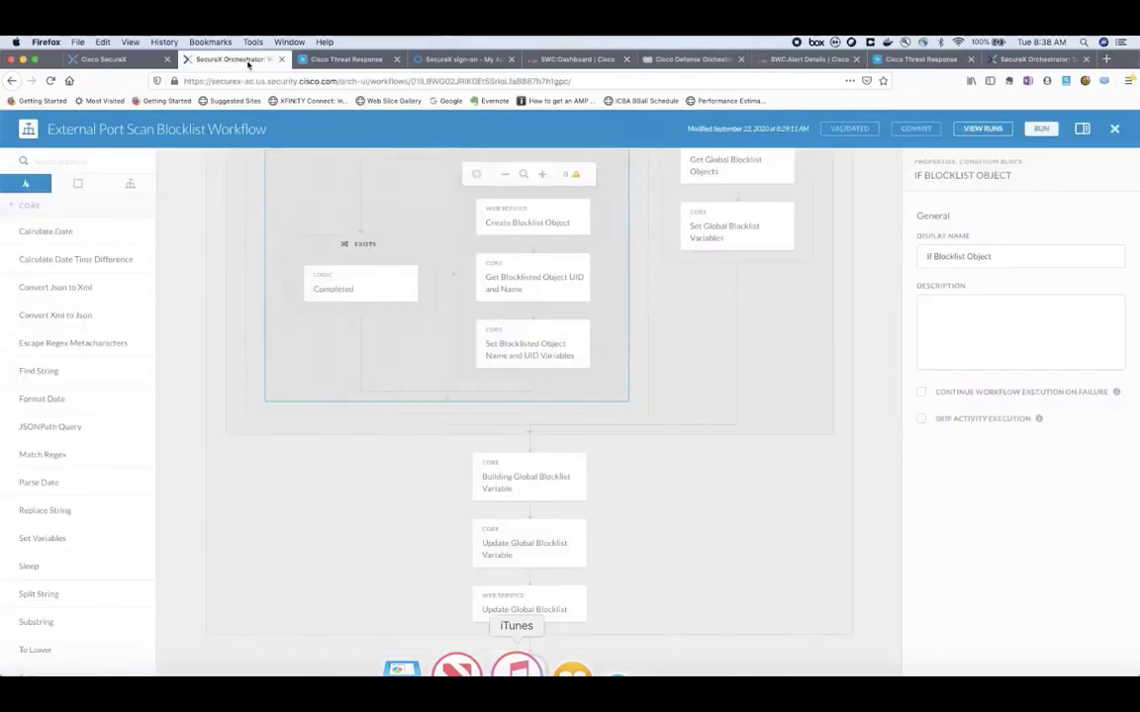
{"action": "left_click", "coordinate": [983, 131]}
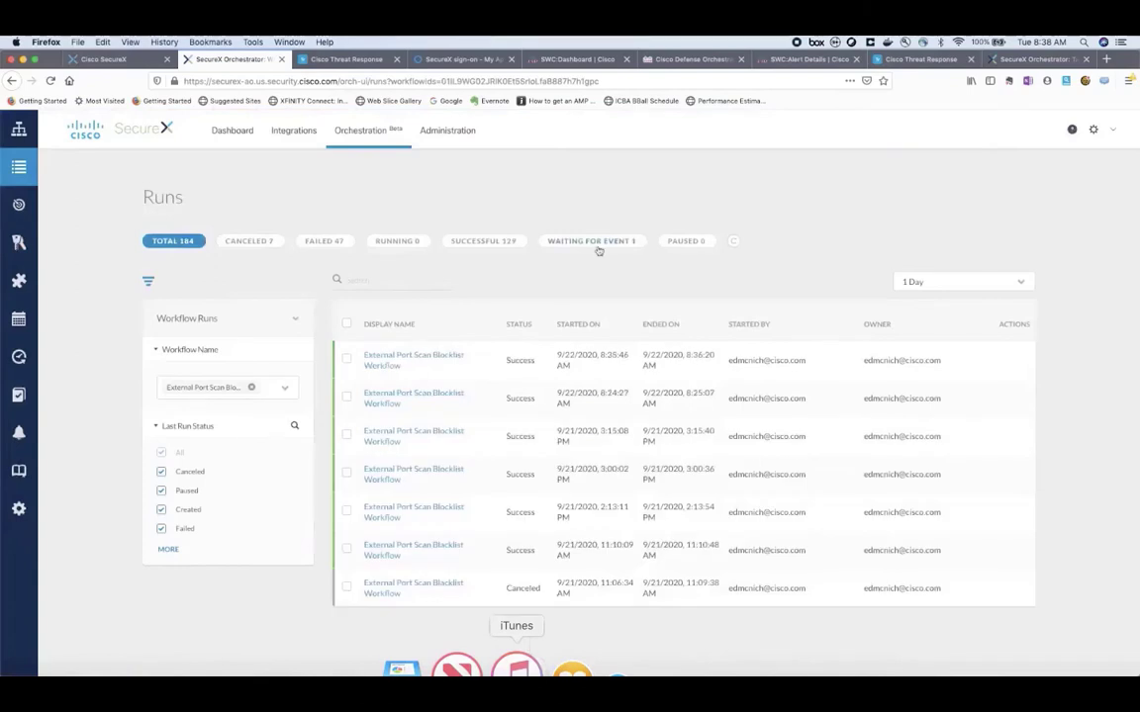
{"action": "left_click", "coordinate": [414, 360]}
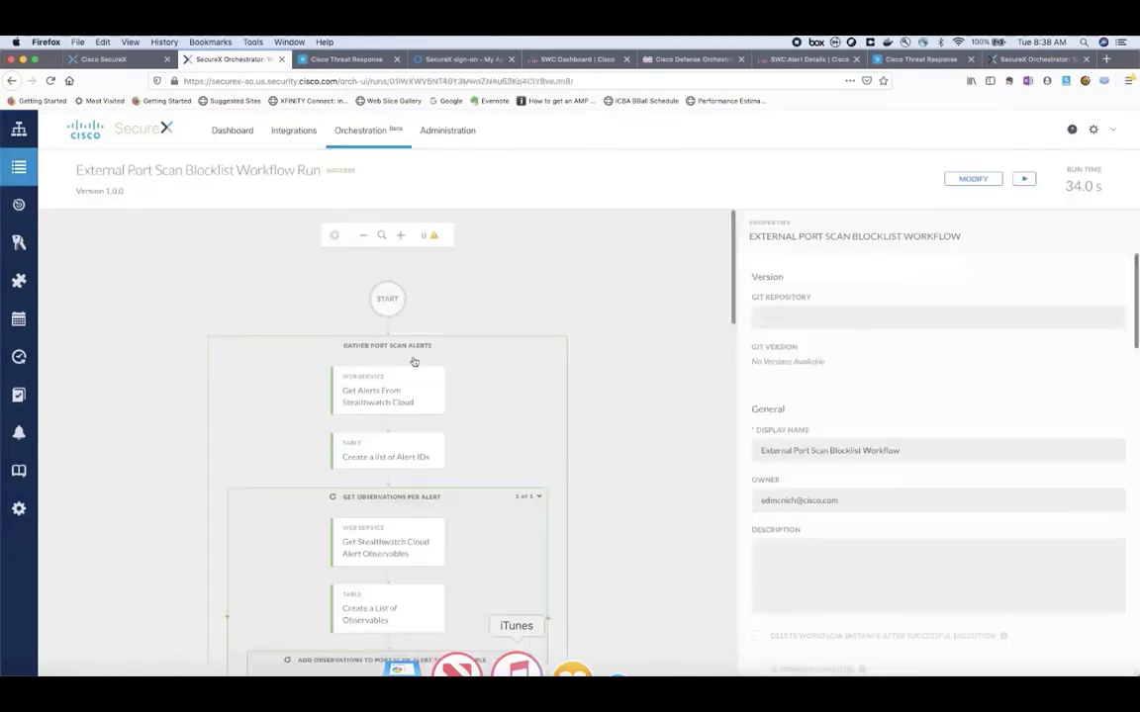
{"action": "scroll", "coordinate": [630, 346], "scroll_direction": "down", "scroll_amount": 3}
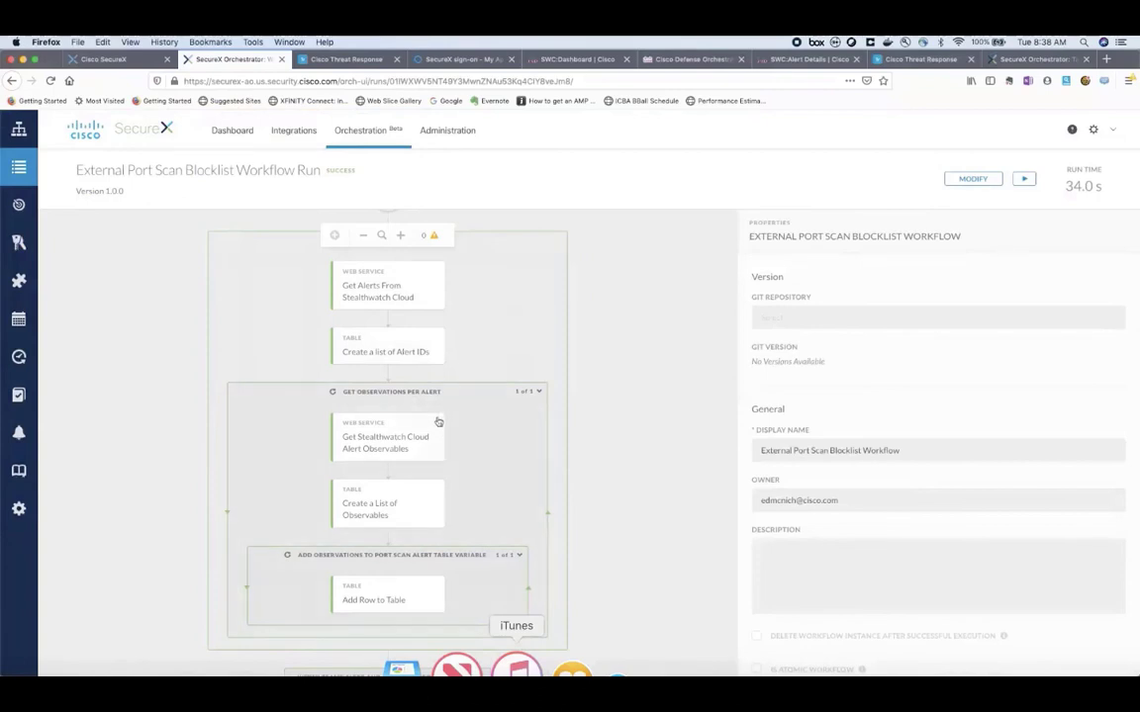
{"action": "scroll", "coordinate": [485, 421], "scroll_direction": "down", "scroll_amount": 2}
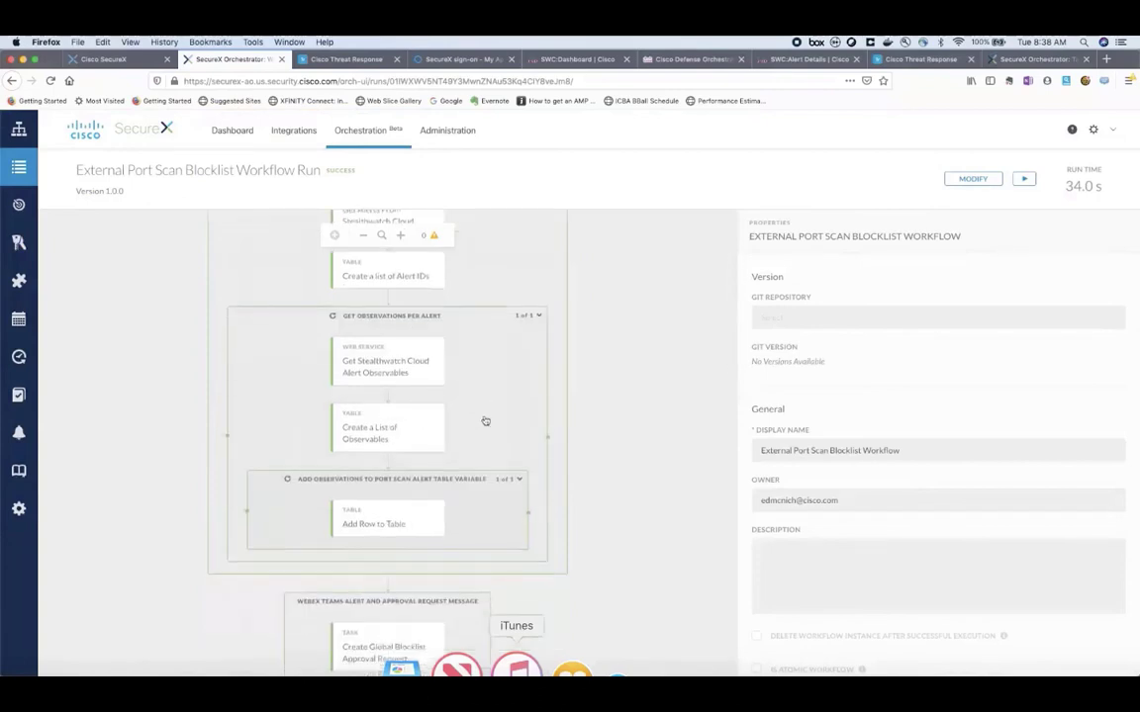
{"action": "scroll", "coordinate": [484, 421], "scroll_direction": "down", "scroll_amount": 2}
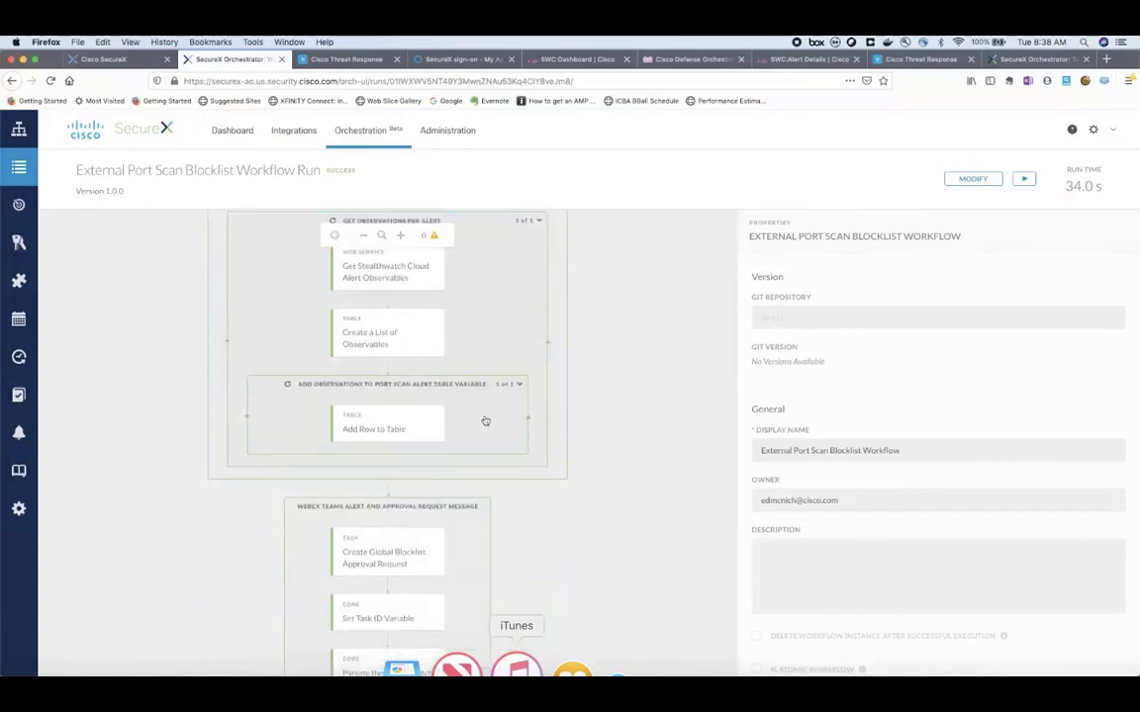
{"action": "scroll", "coordinate": [484, 421], "scroll_direction": "down", "scroll_amount": 4}
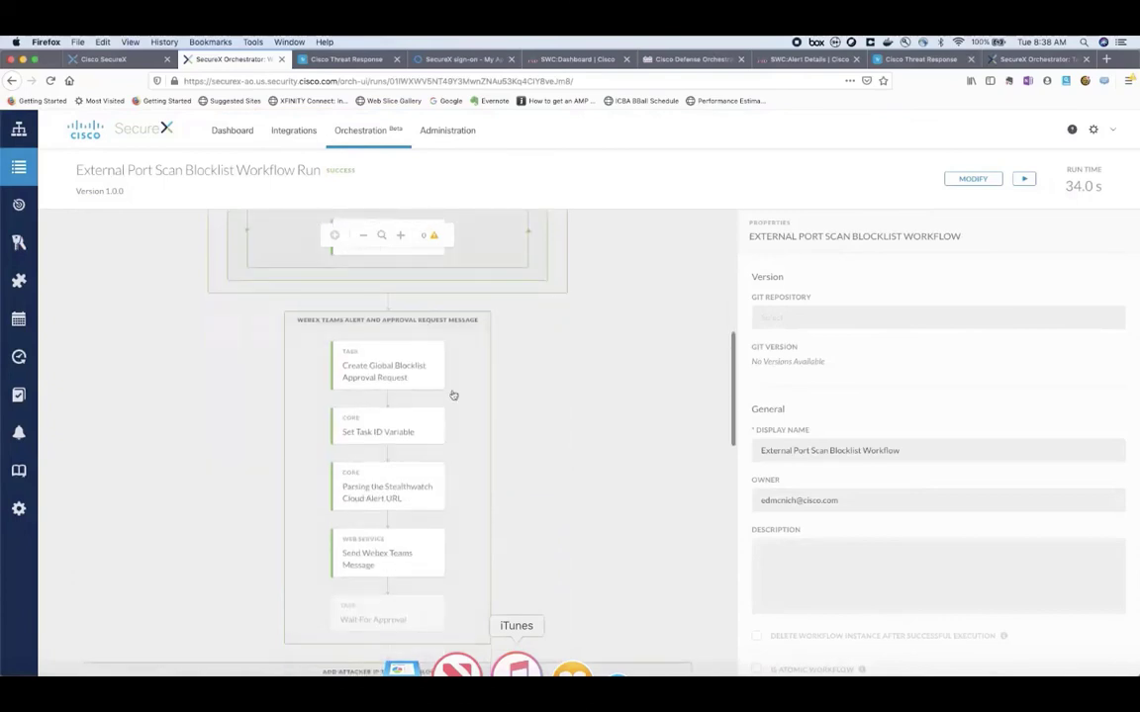
Examine the run's Add Attacker IP to Global Blocklist block, from the Blacklist Object and Blocklist Group branches to the final Update Global Blocklist activity.
{"action": "scroll", "coordinate": [461, 467], "scroll_direction": "down", "scroll_amount": 8}
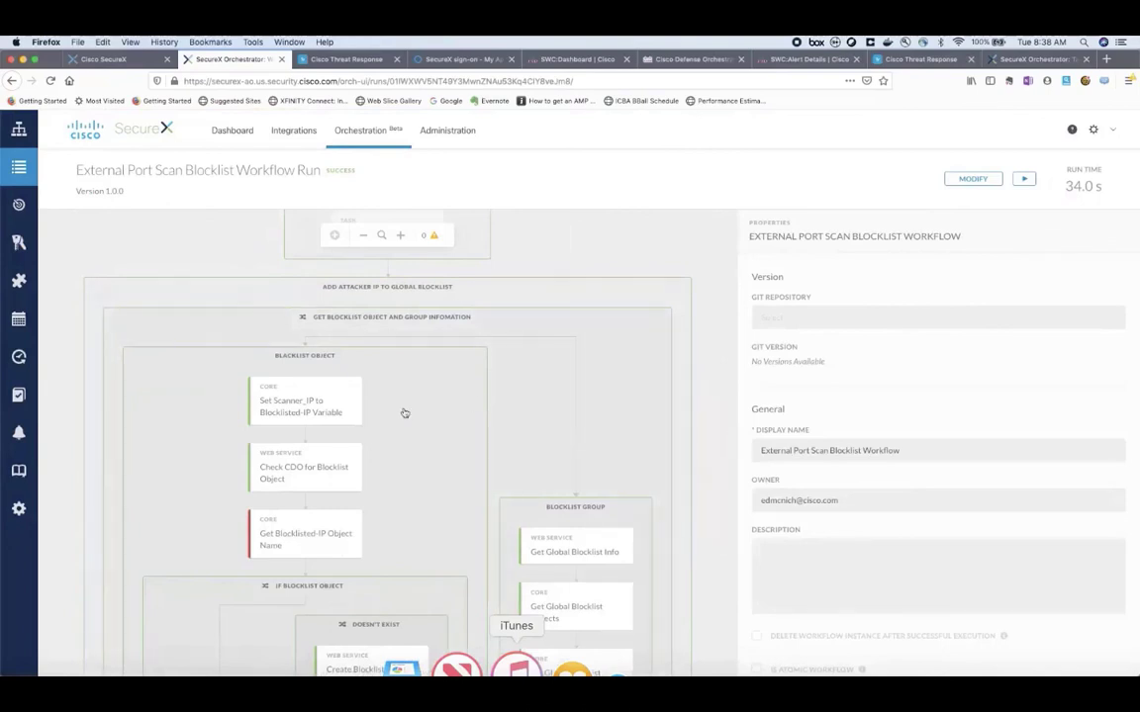
{"action": "scroll", "coordinate": [404, 413], "scroll_direction": "down", "scroll_amount": 2}
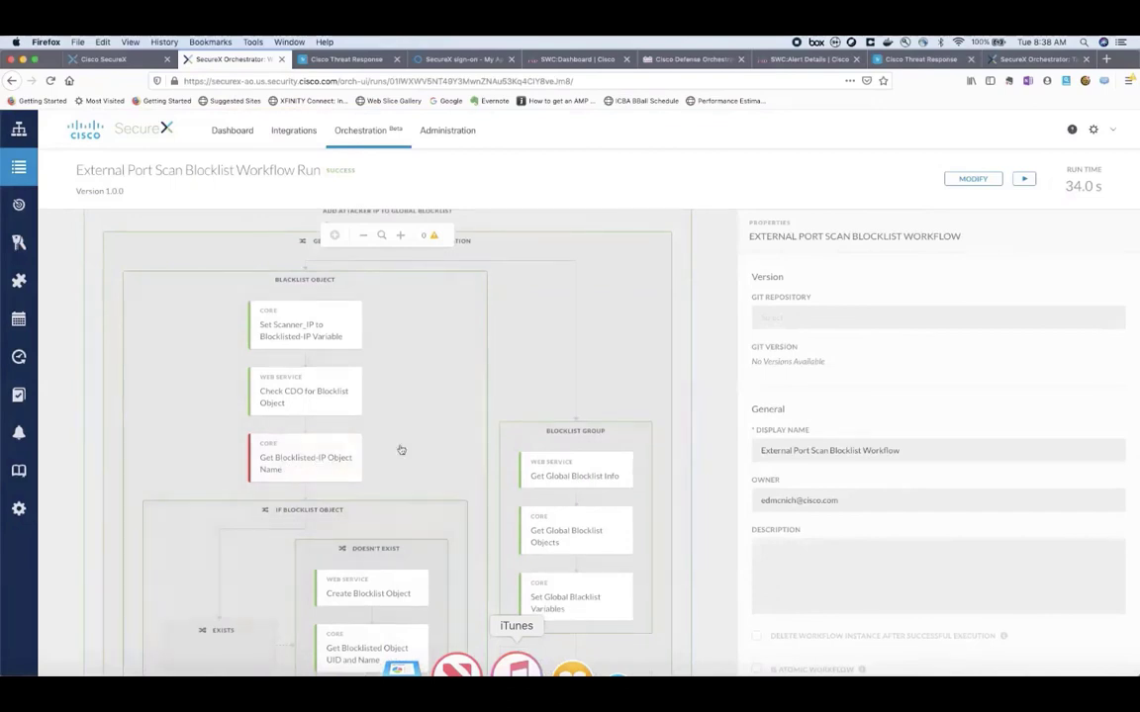
{"action": "scroll", "coordinate": [396, 445], "scroll_direction": "down", "scroll_amount": 4}
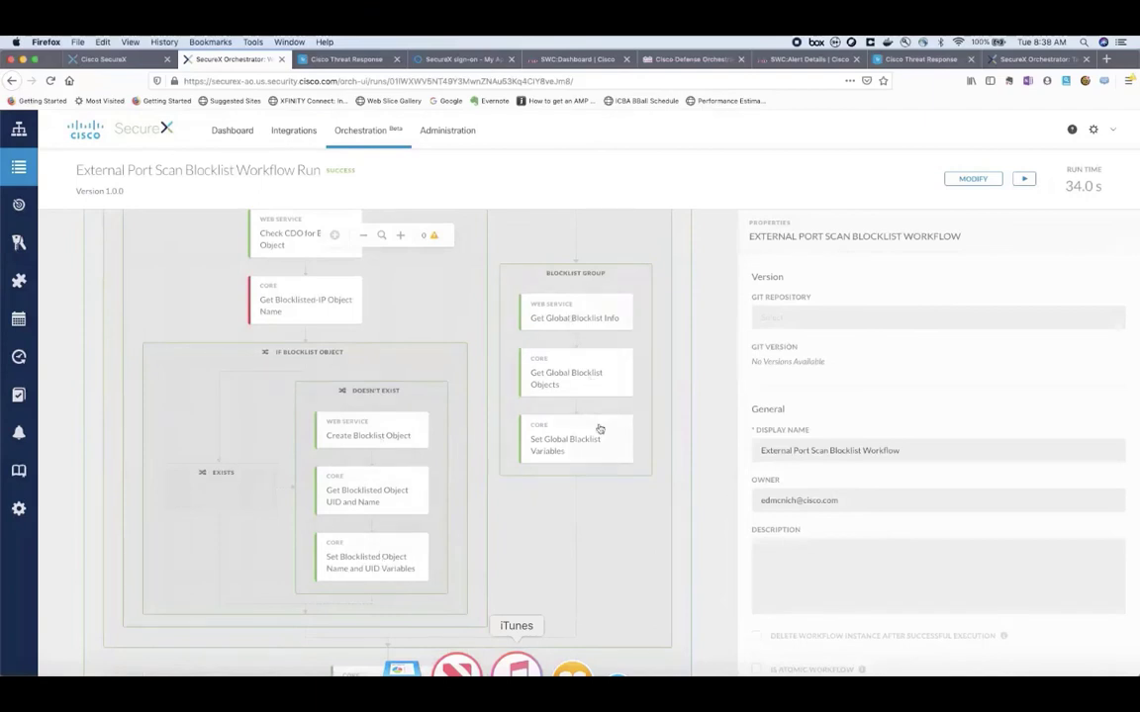
{"action": "scroll", "coordinate": [599, 430], "scroll_direction": "down", "scroll_amount": 2}
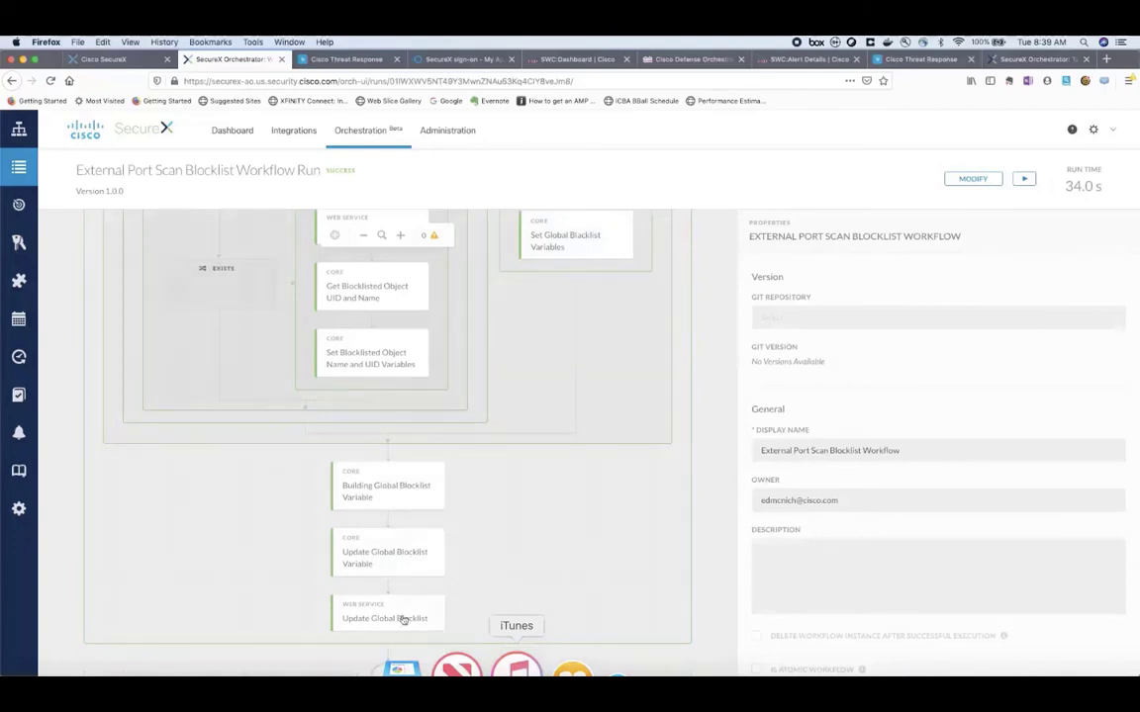
{"action": "scroll", "coordinate": [403, 619], "scroll_direction": "down", "scroll_amount": 2}
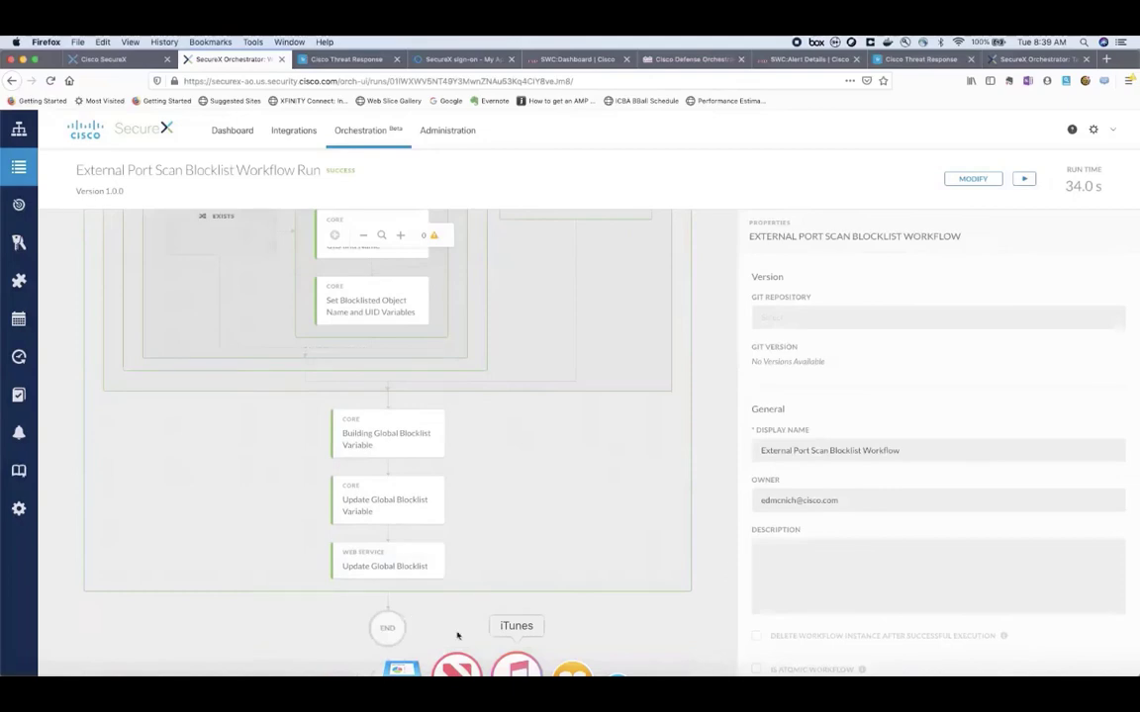